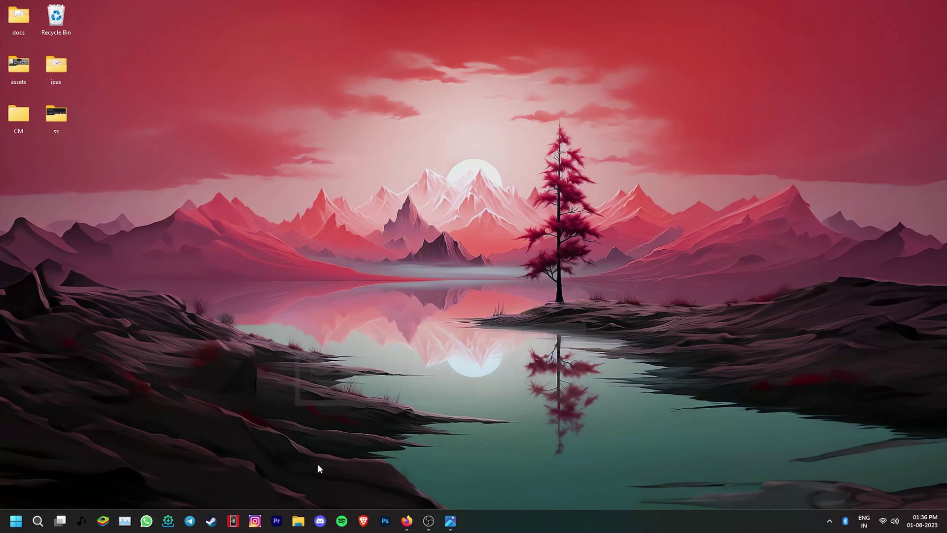
# Step: Enlarge the camera error screenshot to read its error code, then close it
pyautogui.click(450, 524)
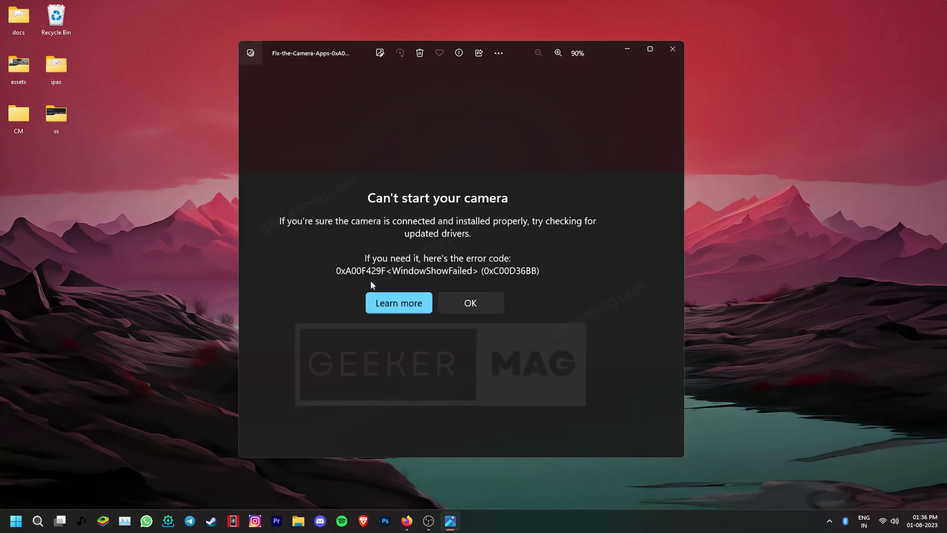
pyautogui.scroll(5, 370, 282)
pyautogui.moveTo(355, 315); pyautogui.dragTo(385, 296)
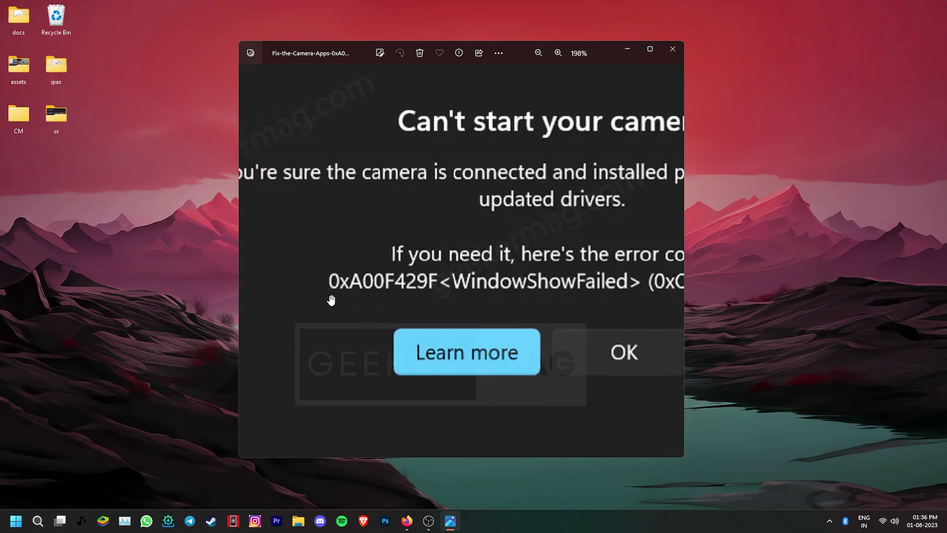
pyautogui.scroll(-5, 406, 297)
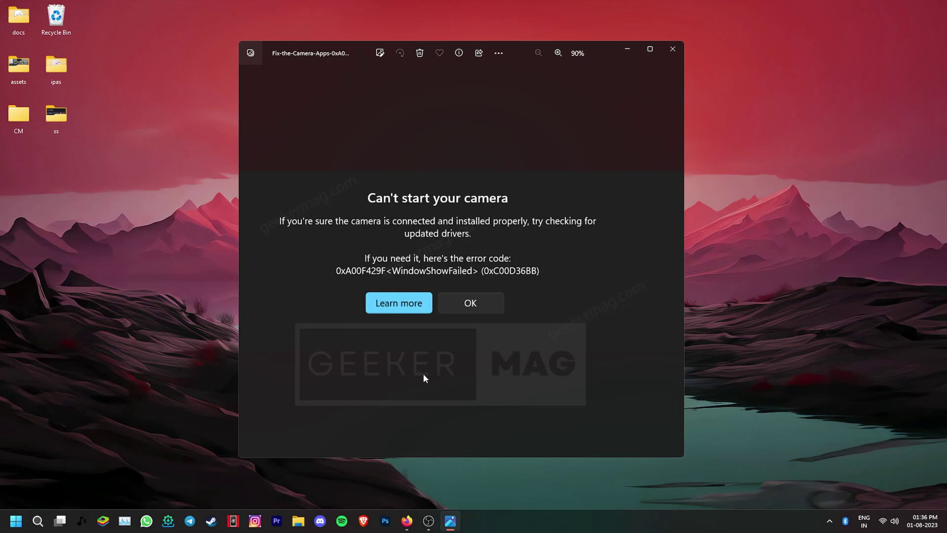
pyautogui.click(679, 51)
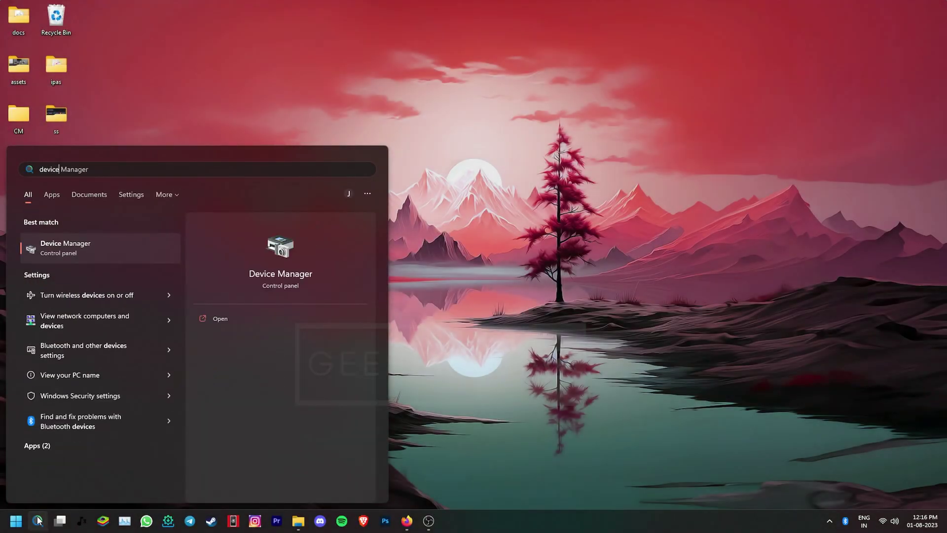
# Step: In Device Manager, search automatically for a newer C922 Pro Stream Webcam driver
pyautogui.click(87, 252)
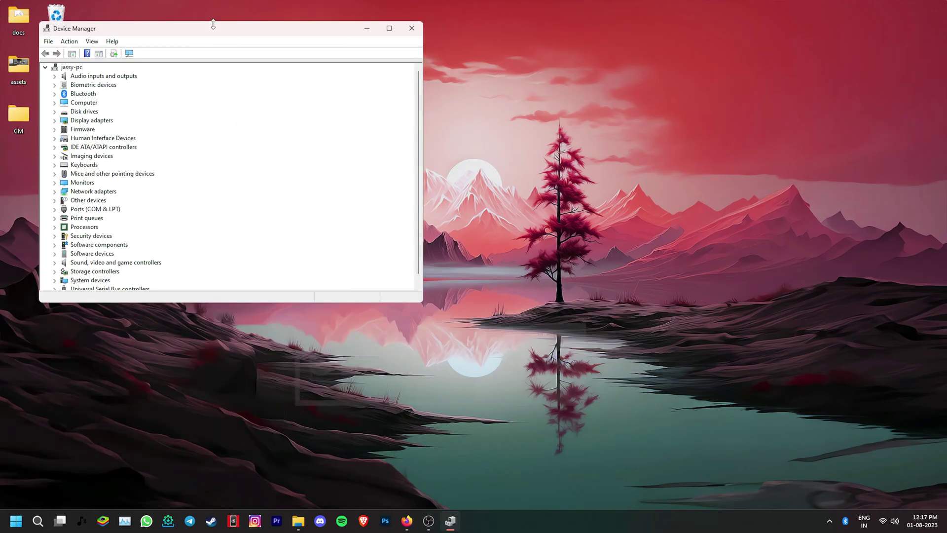
pyautogui.moveTo(212, 29); pyautogui.dragTo(393, 120)
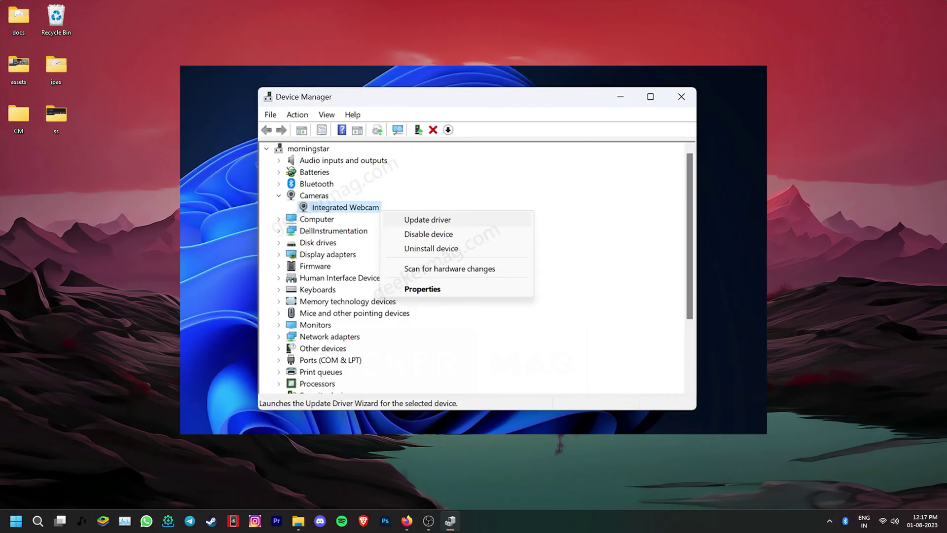
pyautogui.scroll(-1, 284, 352)
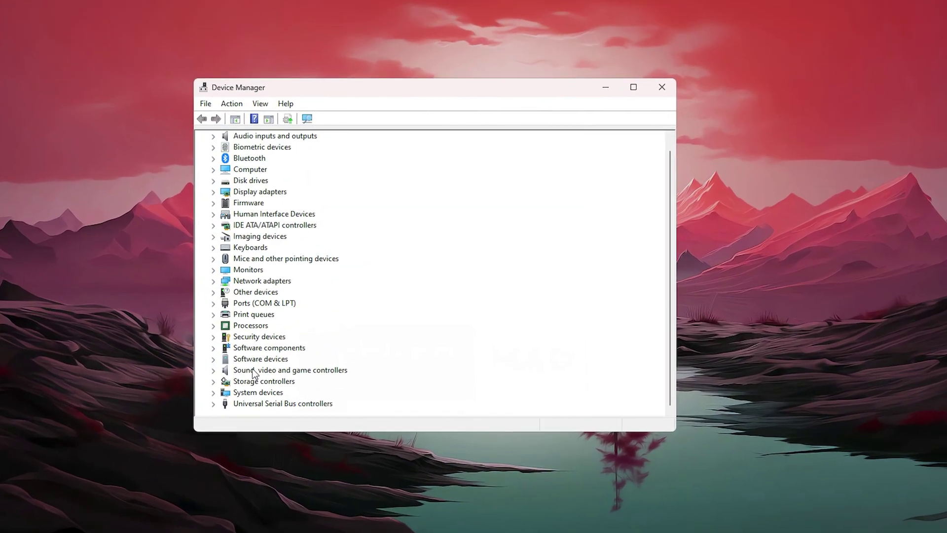
pyautogui.click(250, 370)
pyautogui.click(211, 372)
pyautogui.click(287, 232)
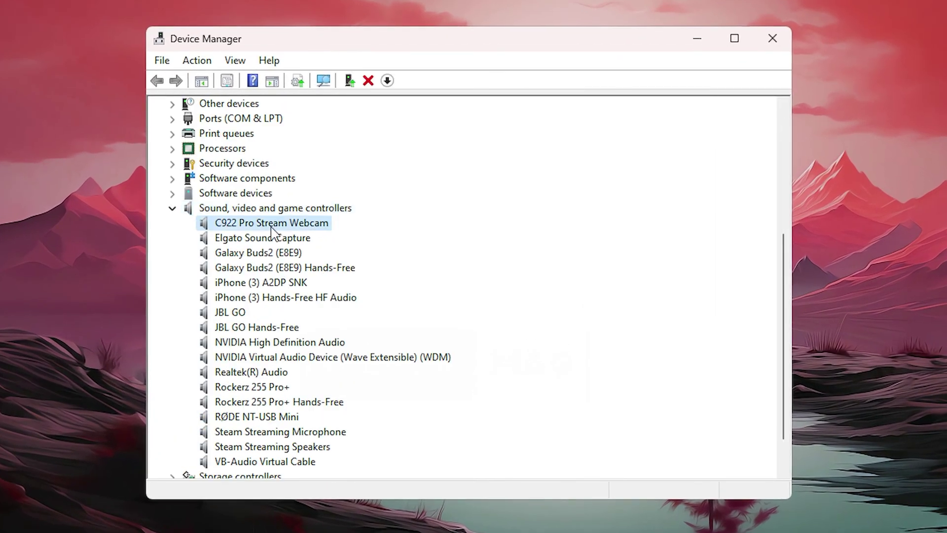
pyautogui.rightClick(272, 227)
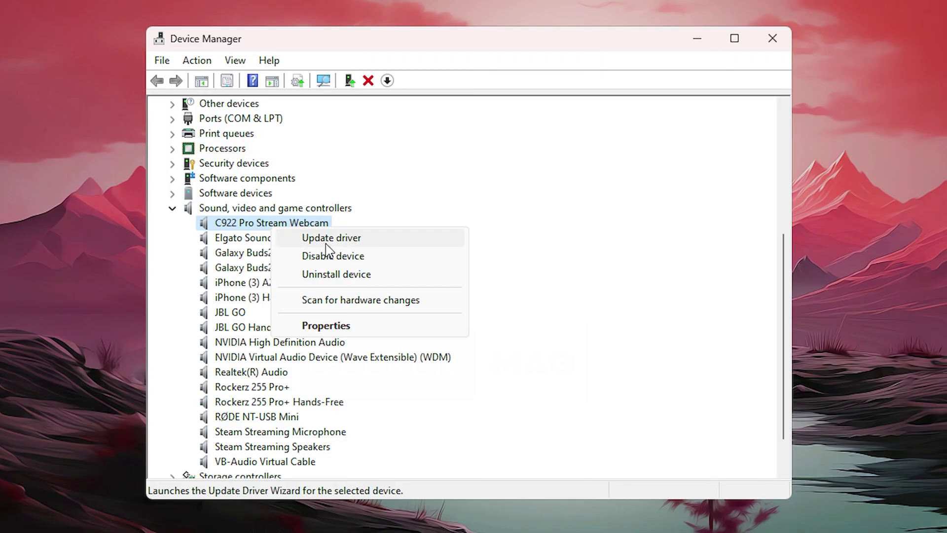
pyautogui.click(339, 241)
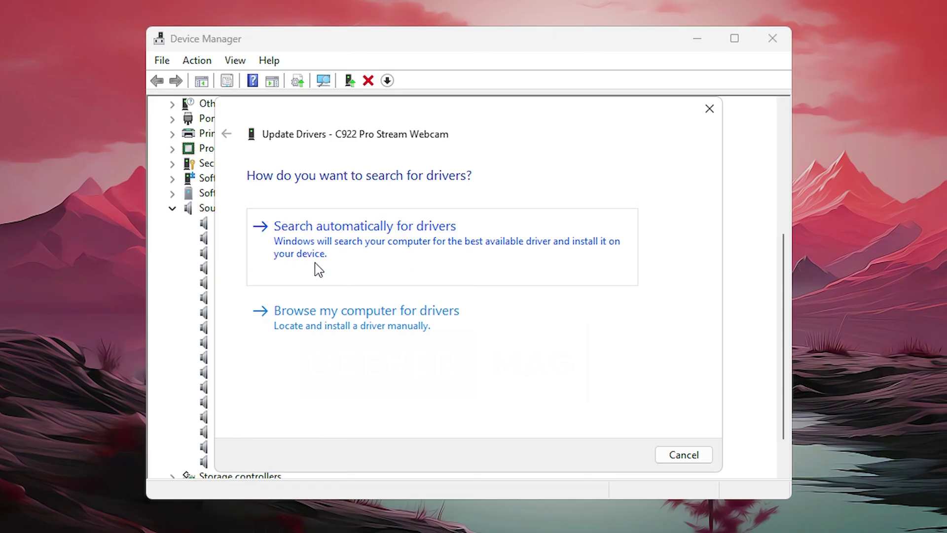
pyautogui.click(361, 237)
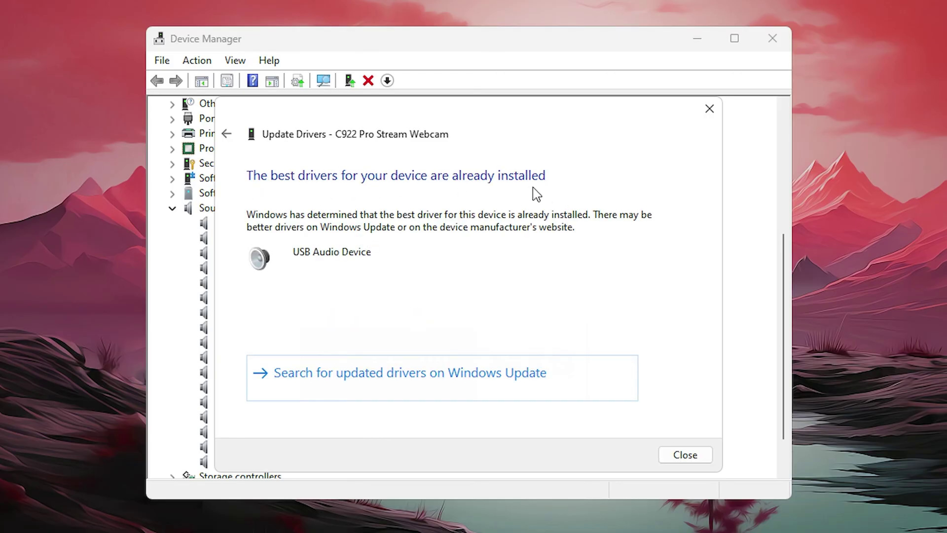
# Step: Uninstall the C922 Pro Stream Webcam, close Device Manager, and bring up Start's power options
pyautogui.click(687, 457)
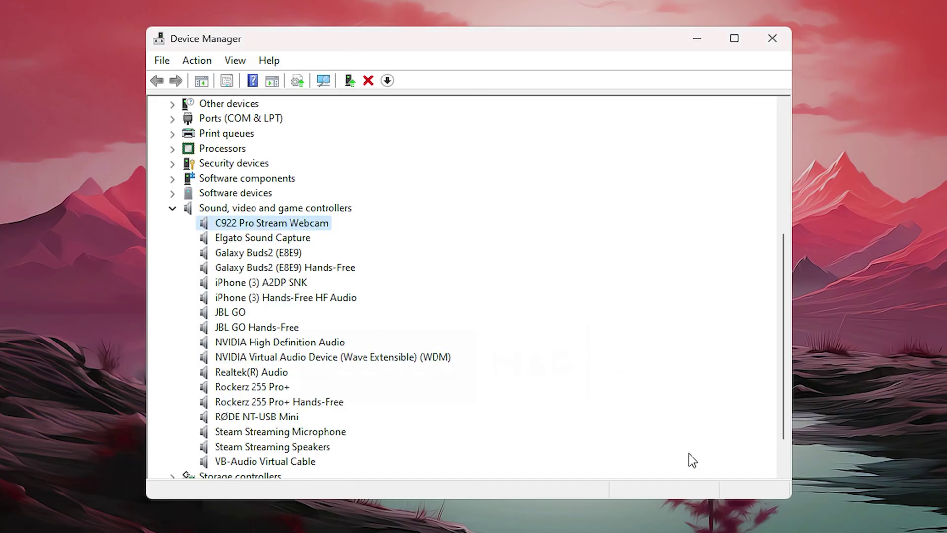
pyautogui.rightClick(312, 226)
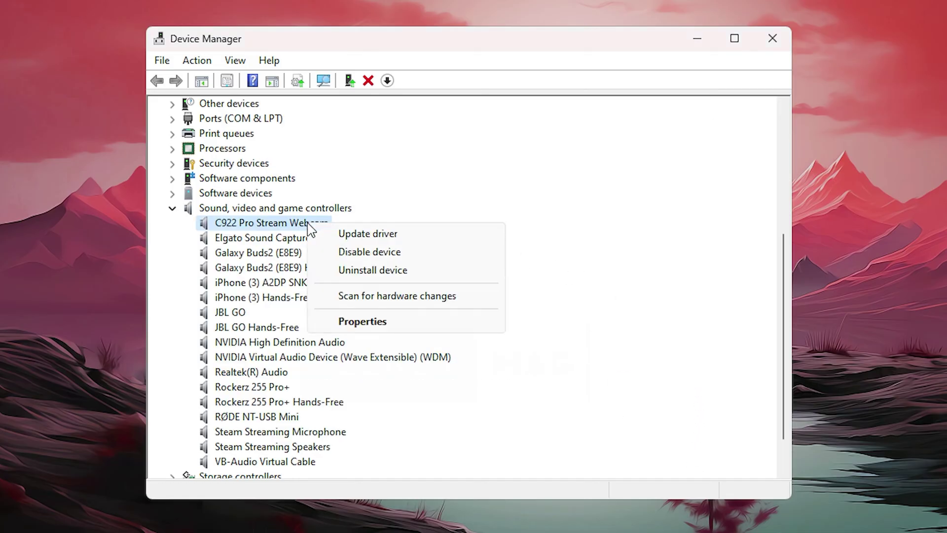
pyautogui.click(362, 271)
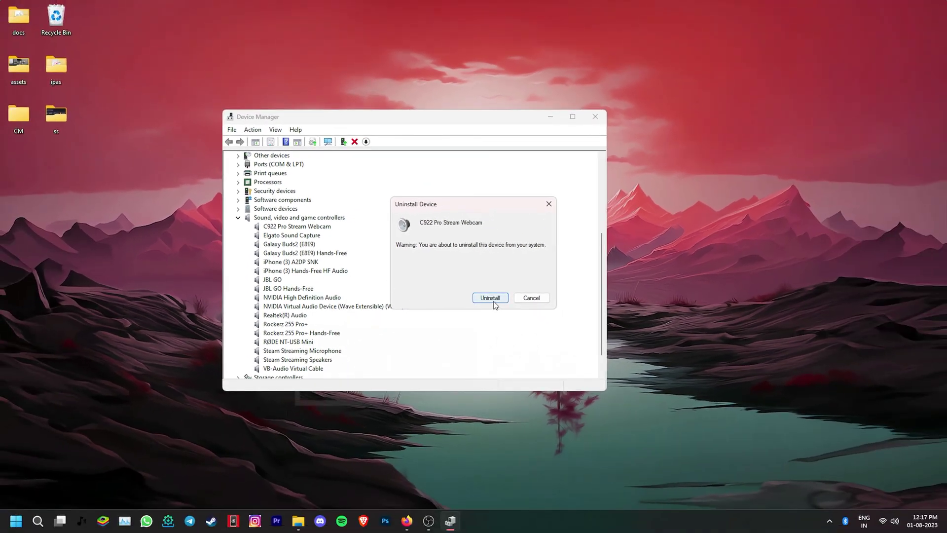
pyautogui.click(493, 300)
pyautogui.hotkey('alt', 'F4')
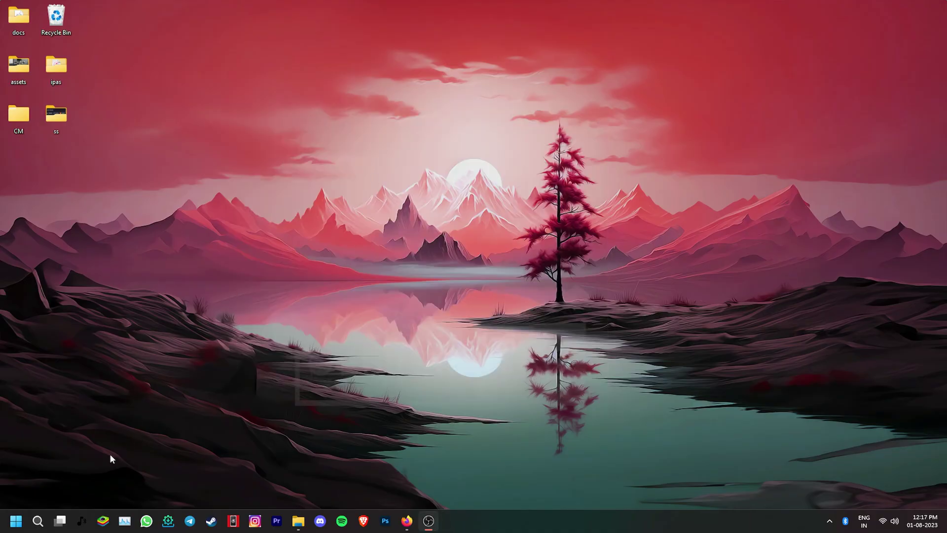
pyautogui.click(15, 521)
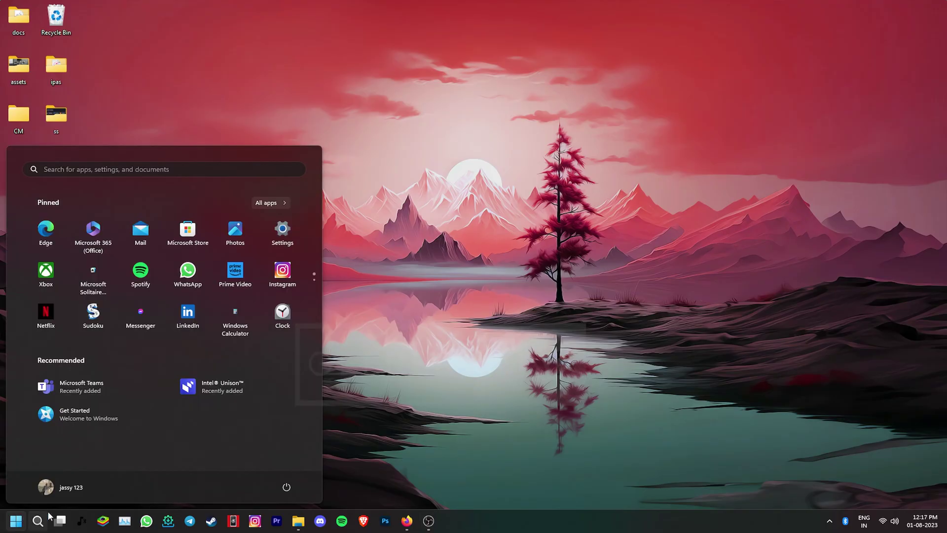
pyautogui.click(286, 487)
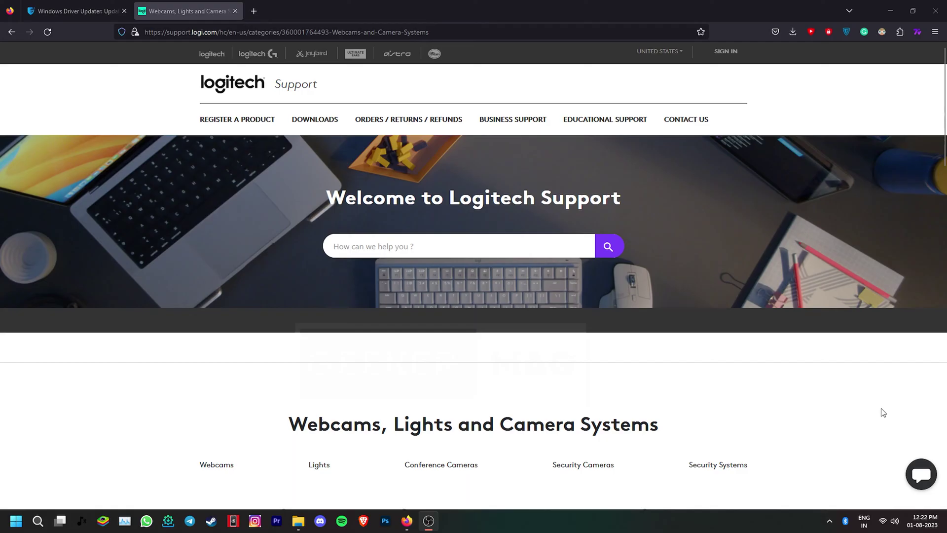
# Step: Scroll Logitech's webcam support list, then highlight the Outbyte Driver Updater heading on its page
pyautogui.scroll(-8, 867, 406)
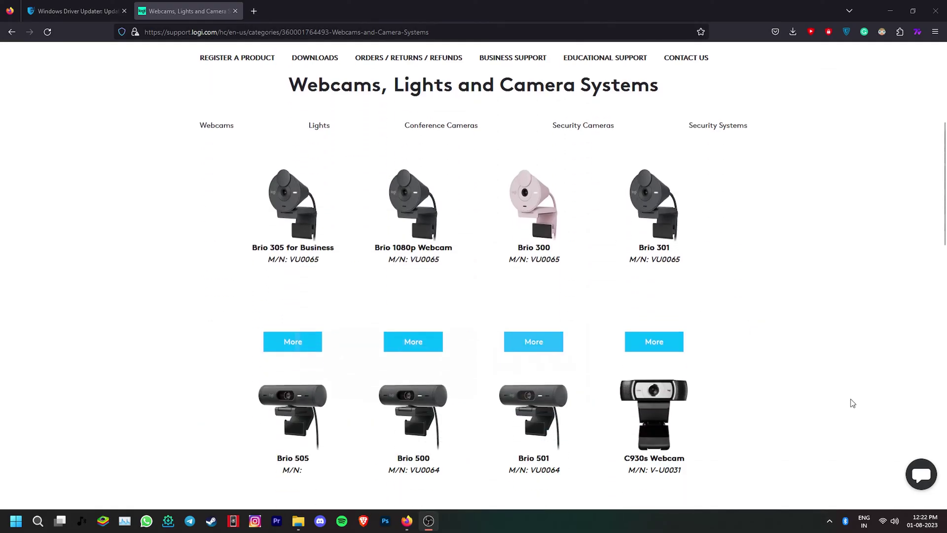
pyautogui.scroll(-8, 848, 404)
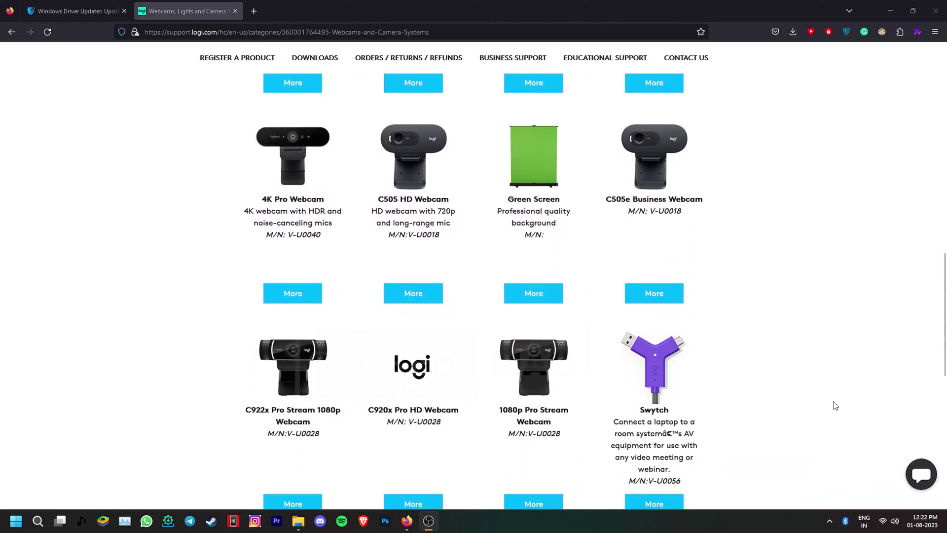
pyautogui.scroll(-4, 835, 405)
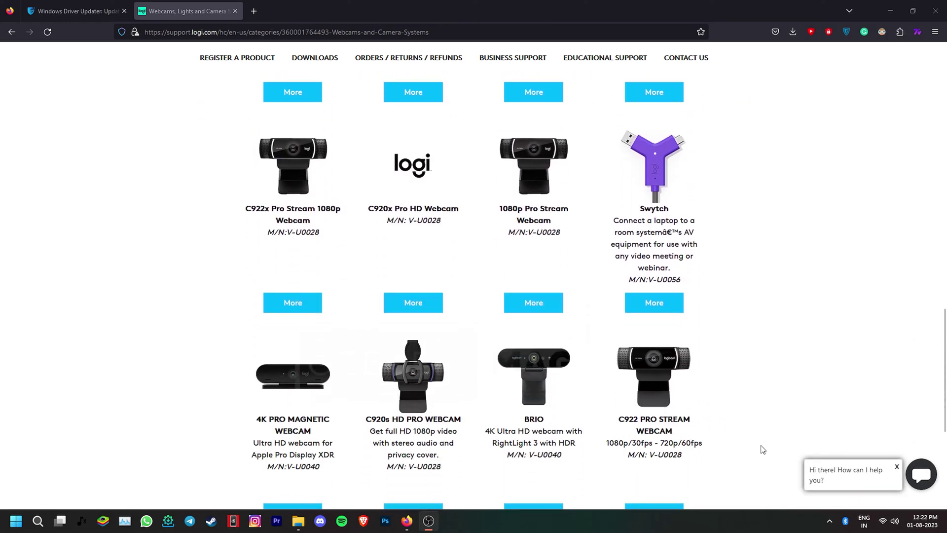
pyautogui.click(75, 10)
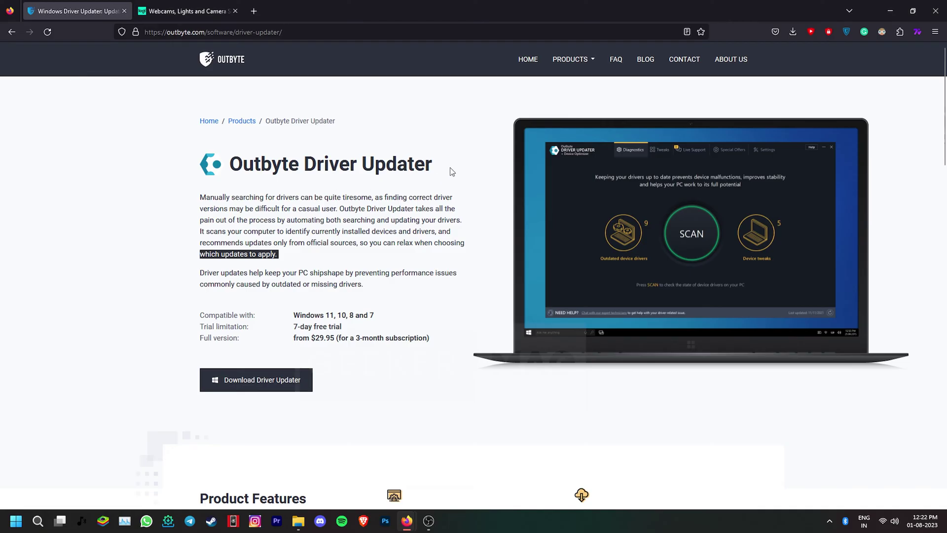
pyautogui.moveTo(451, 170); pyautogui.dragTo(209, 173)
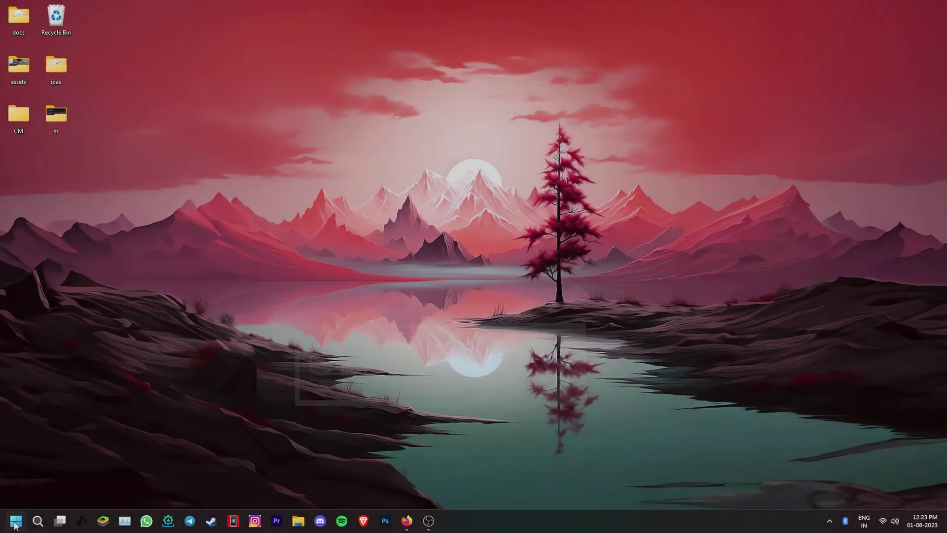
# Step: Switch Camera access on under Settings > Privacy & security > Camera
pyautogui.click(16, 522)
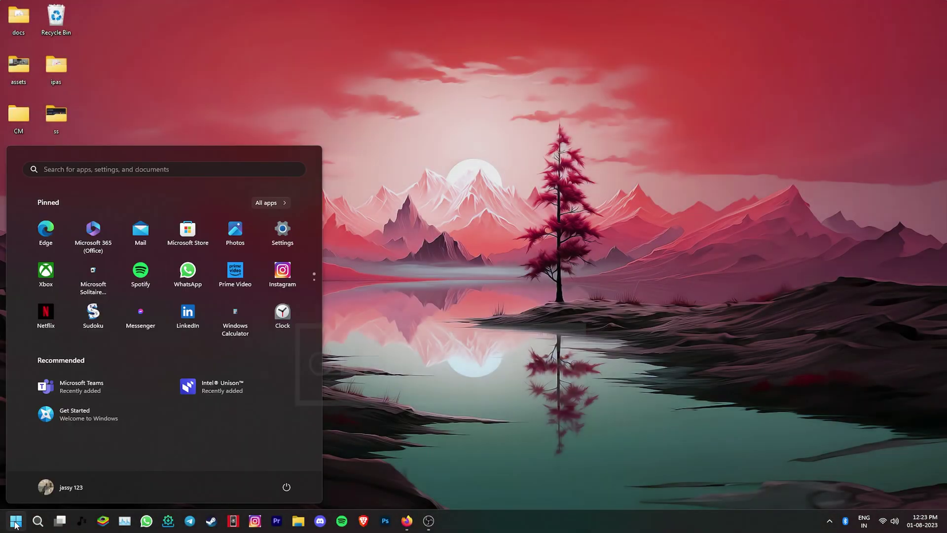
pyautogui.click(282, 231)
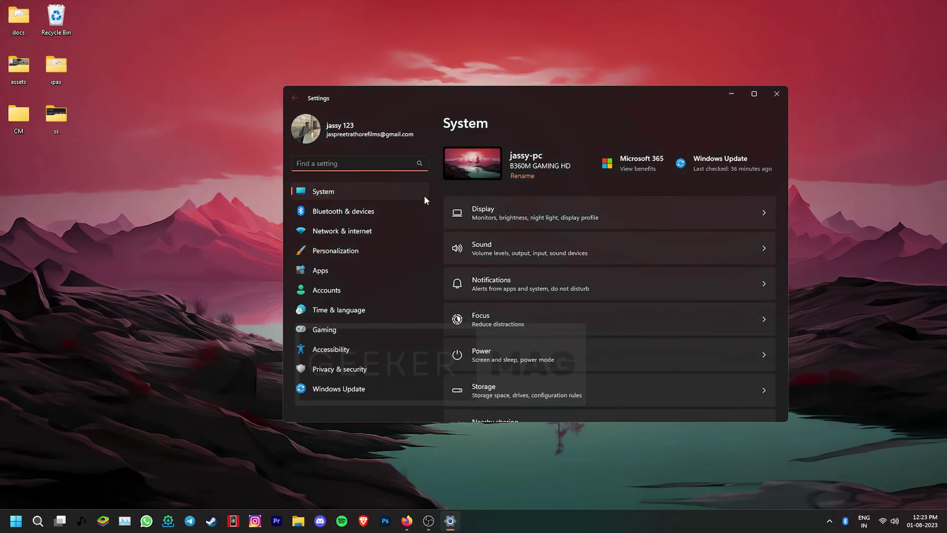
pyautogui.click(305, 365)
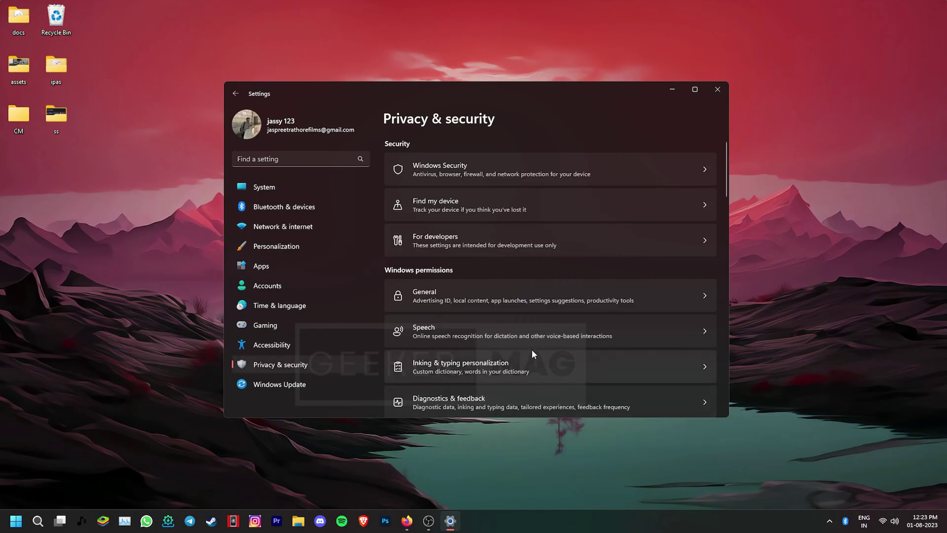
pyautogui.scroll(-5, 531, 345)
pyautogui.scroll(-3, 532, 338)
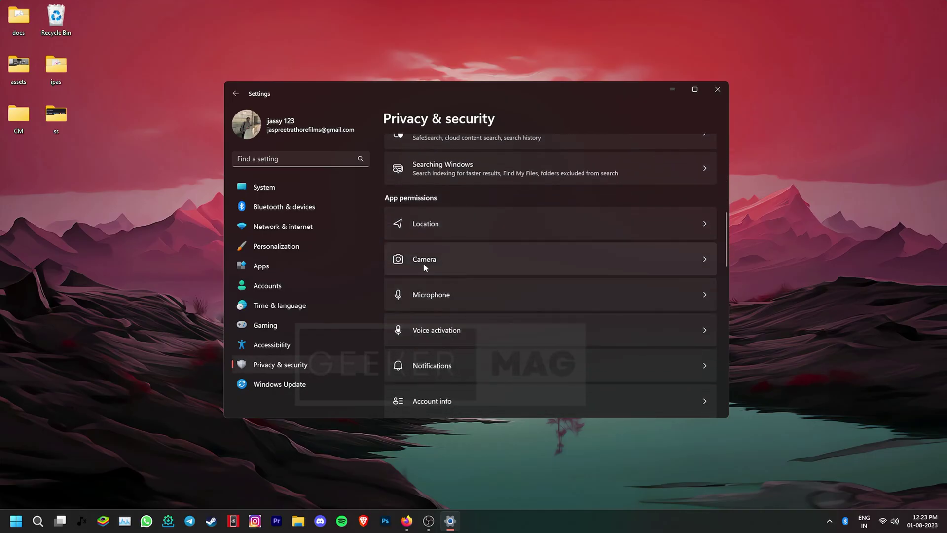
pyautogui.click(429, 265)
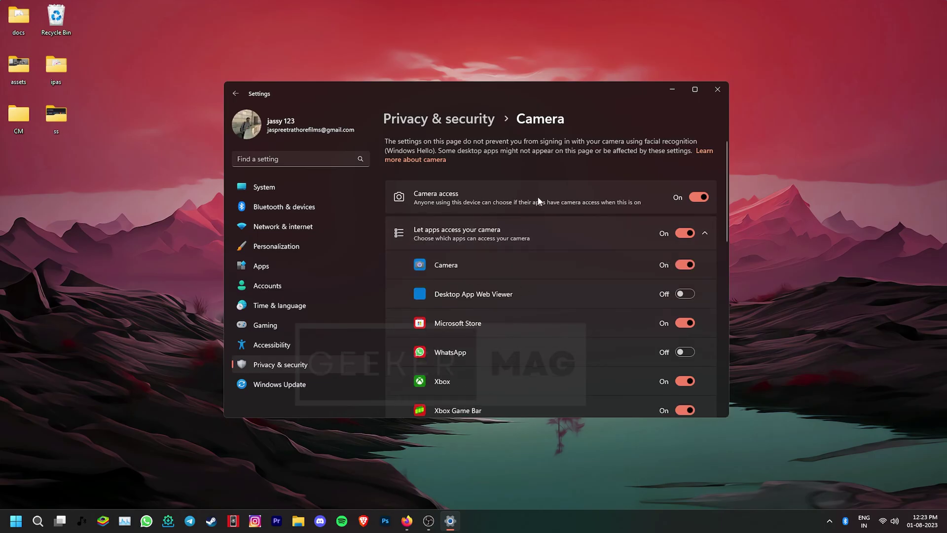
pyautogui.click(703, 199)
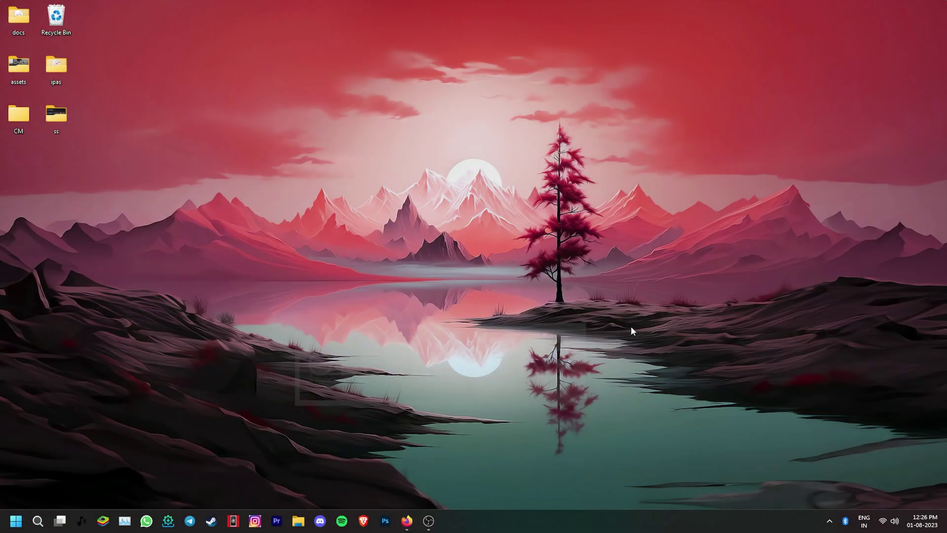
# Step: Search 'troubleshoot other' and run the Camera entry in Other troubleshooters
pyautogui.click(38, 520)
pyautogui.write('troubl')
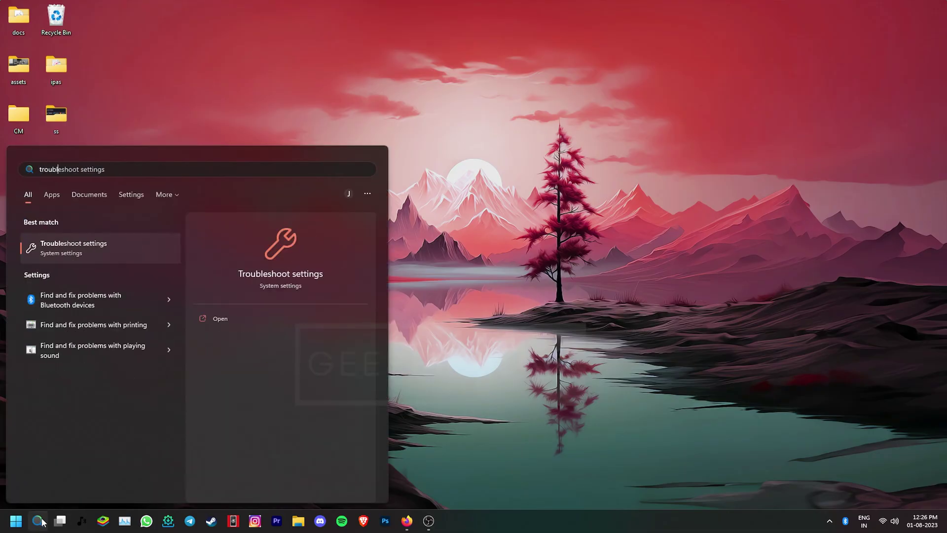
pyautogui.write('eshoot other')
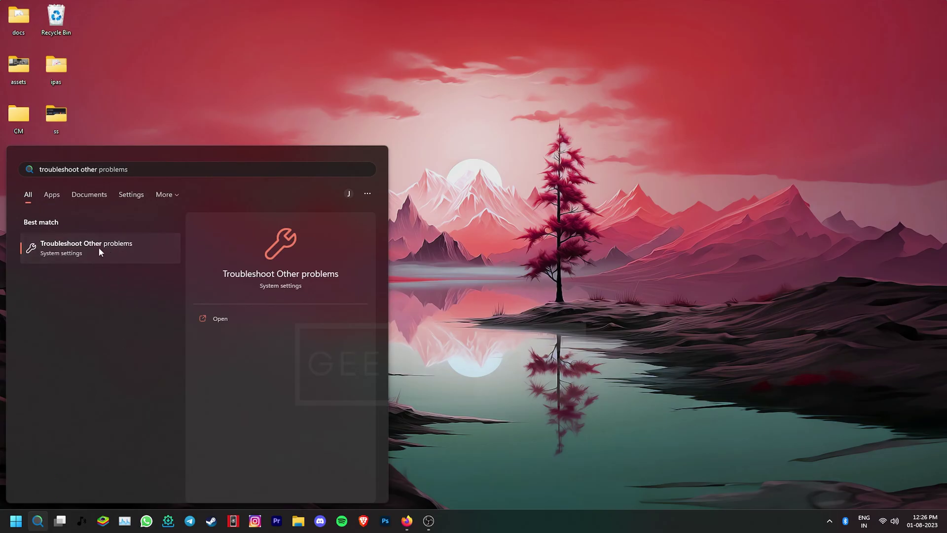
pyautogui.click(98, 247)
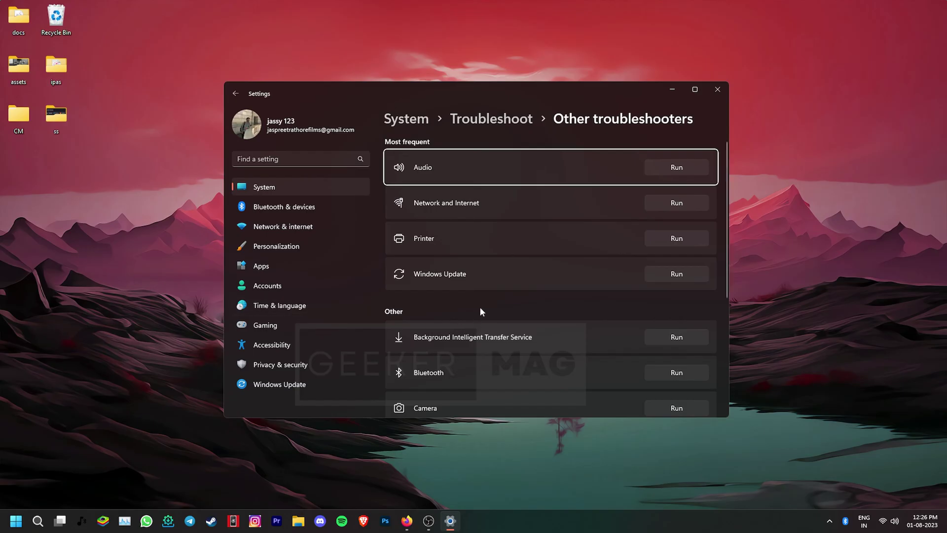
pyautogui.scroll(-2, 481, 305)
pyautogui.scroll(-1, 481, 309)
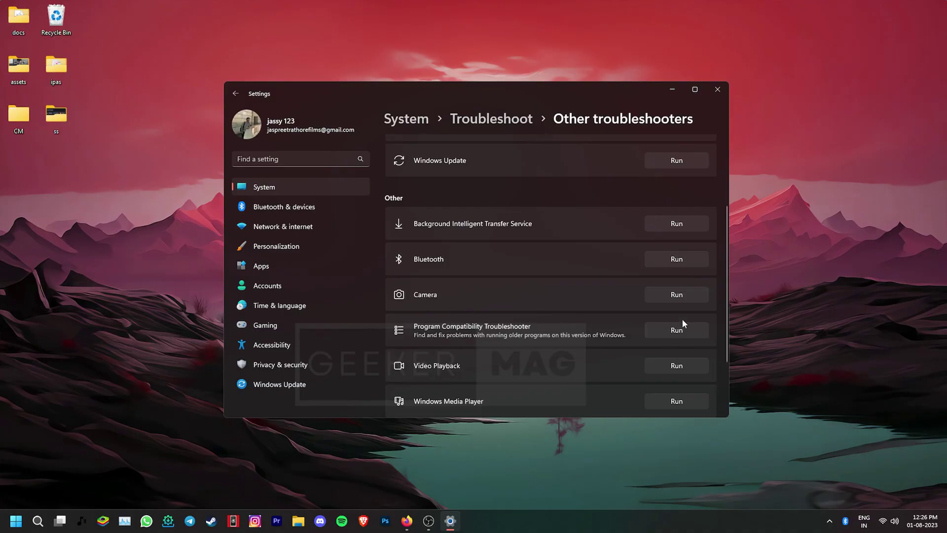
pyautogui.click(676, 295)
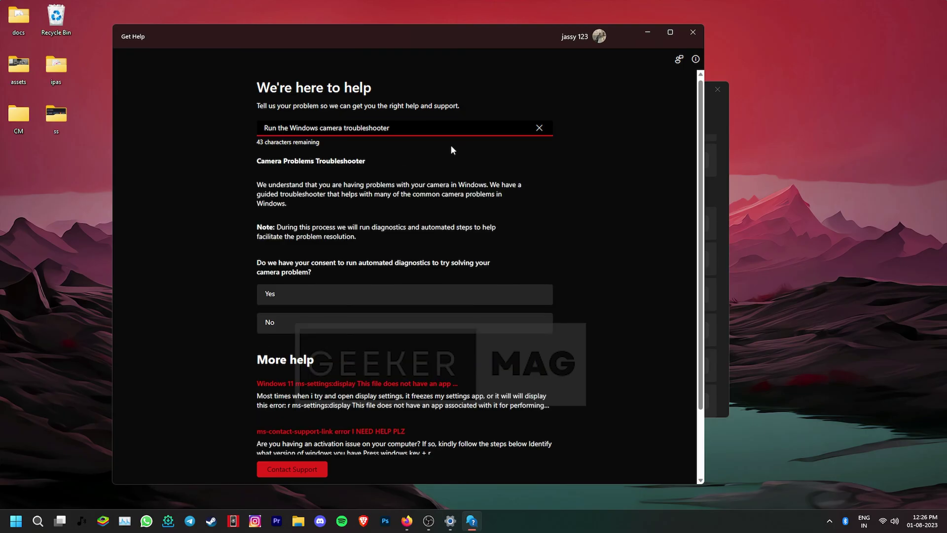
# Step: Answer Yes in Get Help to allow the automated camera diagnostics
pyautogui.scroll(-2, 450, 144)
pyautogui.click(372, 213)
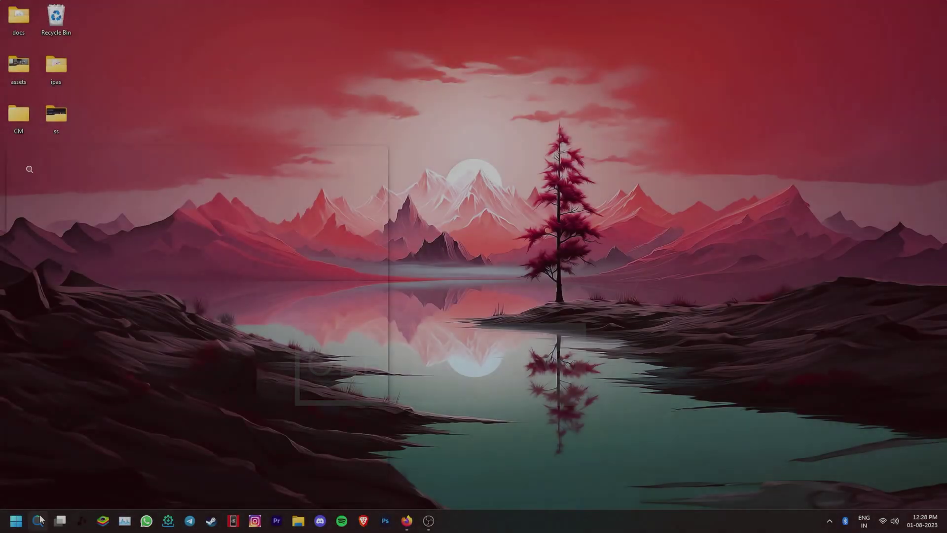
# Step: Find the Camera app via search and reset it from its App settings, confirming the reset
pyautogui.click(38, 519)
pyautogui.write('camera')
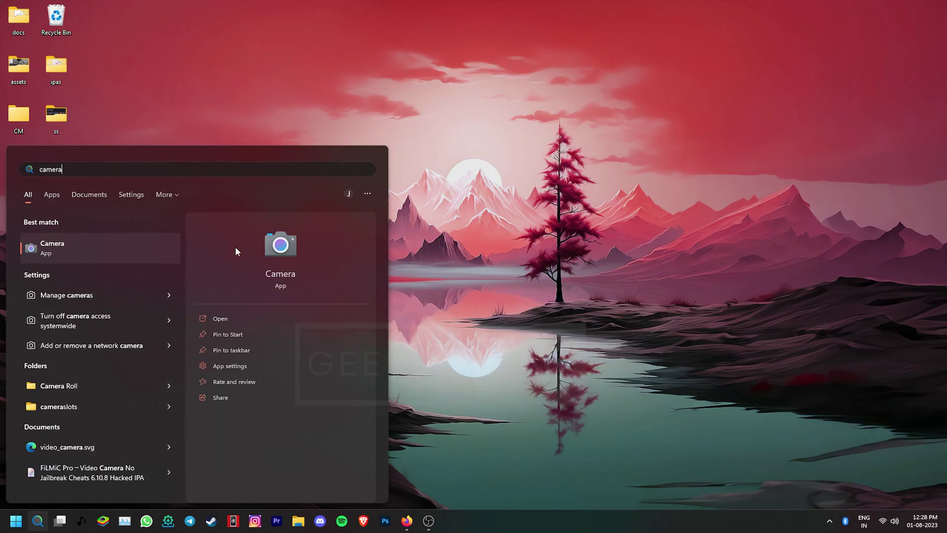
pyautogui.click(247, 367)
pyautogui.scroll(-2, 495, 363)
pyautogui.scroll(-3, 495, 360)
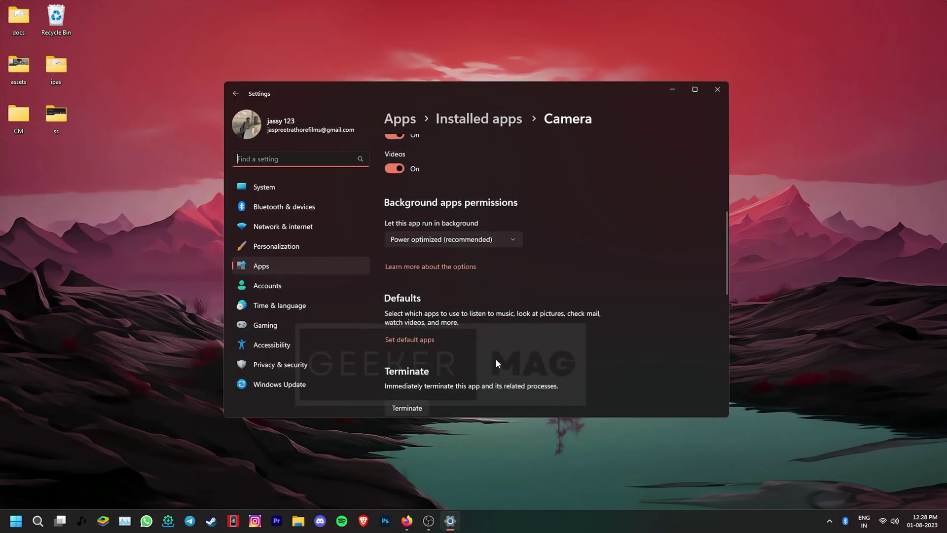
pyautogui.scroll(-3, 505, 357)
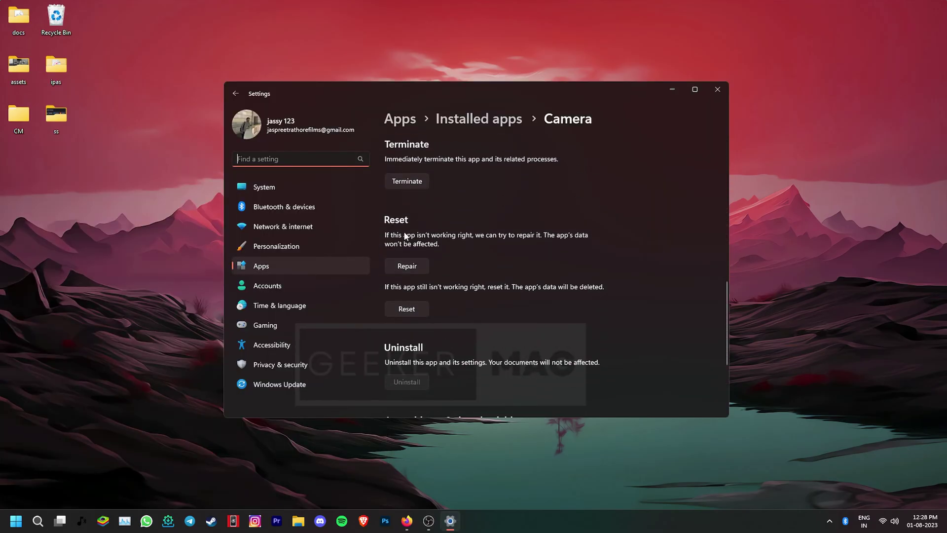
pyautogui.click(419, 311)
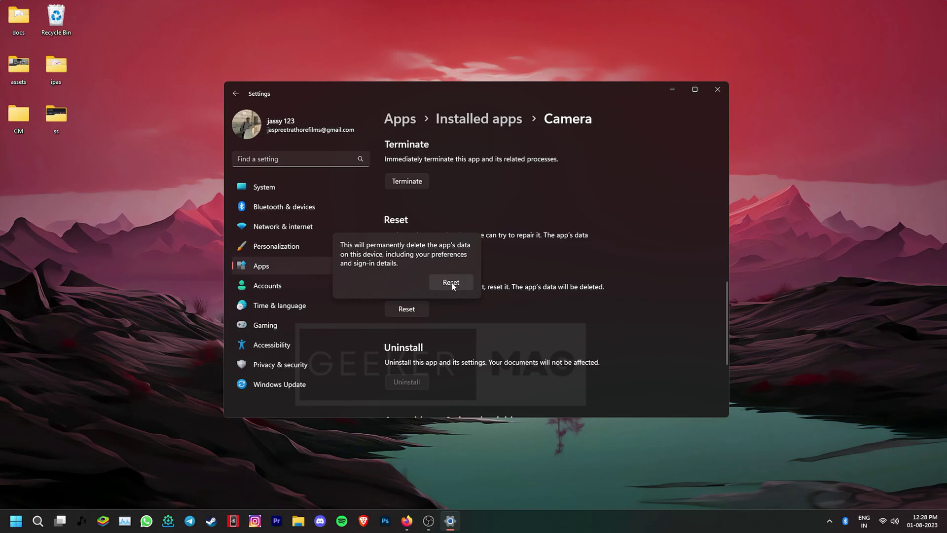
pyautogui.click(451, 283)
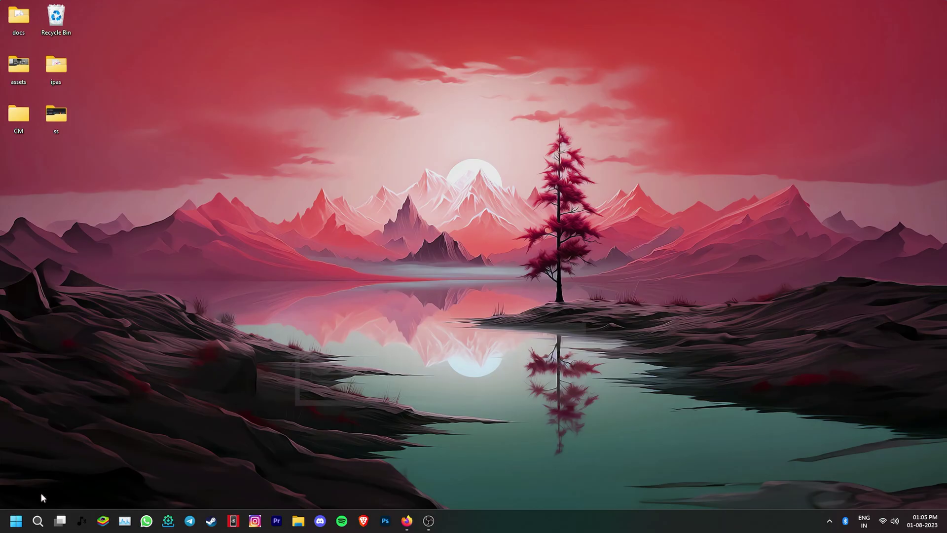
# Step: Search for 'regedit' and launch Registry Editor
pyautogui.click(38, 520)
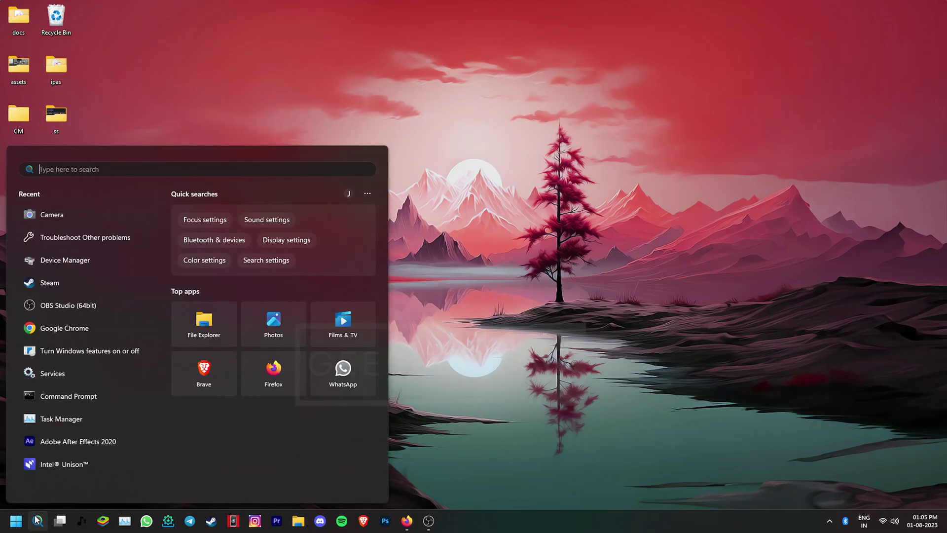
pyautogui.write('regedit')
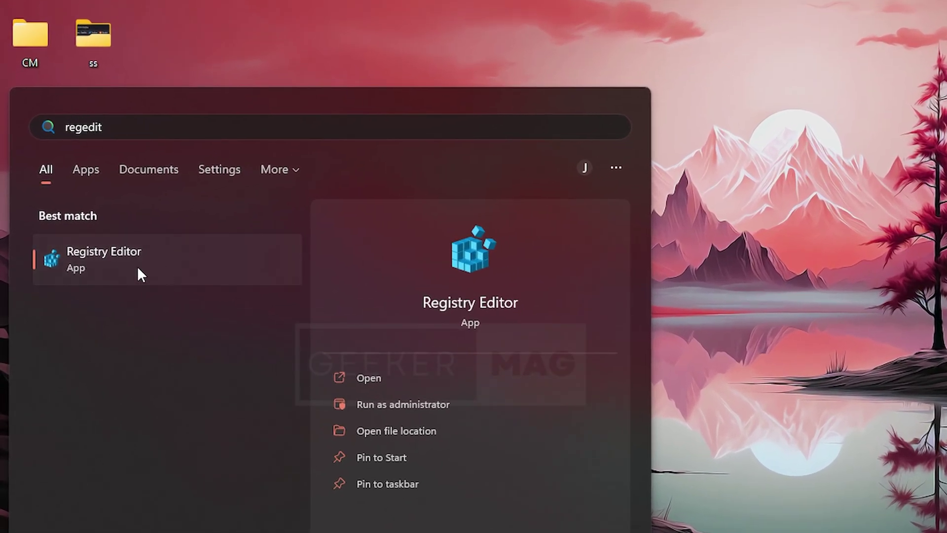
pyautogui.click(138, 267)
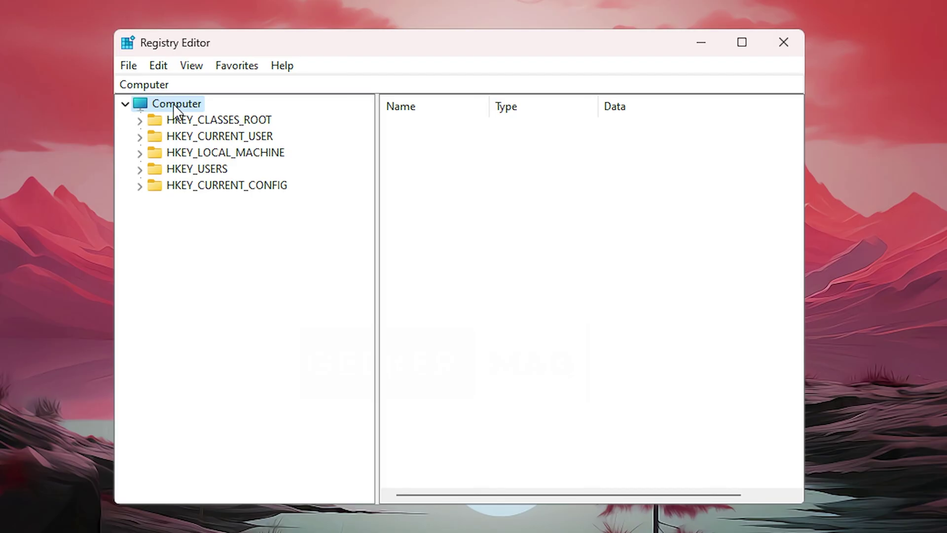
# Step: Expand HKEY_LOCAL_MACHINE > SOFTWARE > WOW6432Node in the registry tree
pyautogui.click(189, 155)
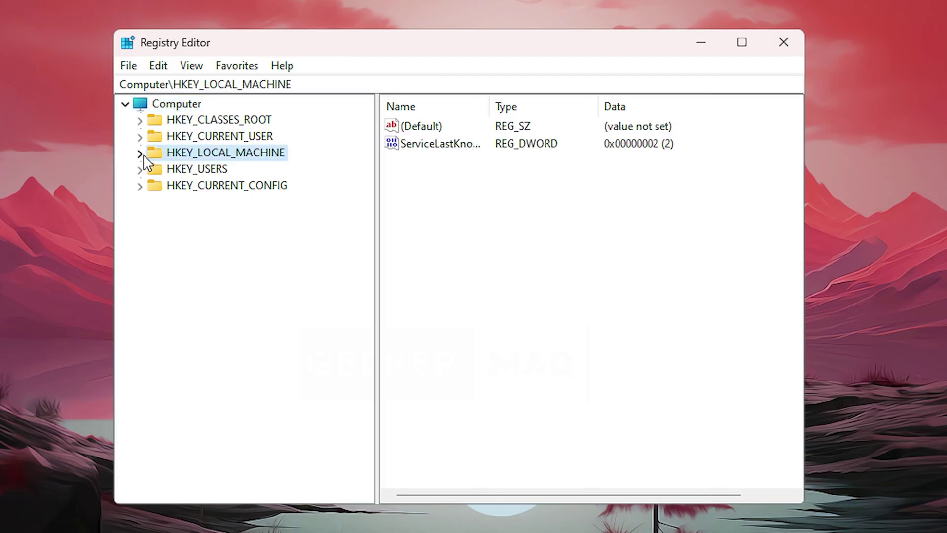
pyautogui.click(141, 154)
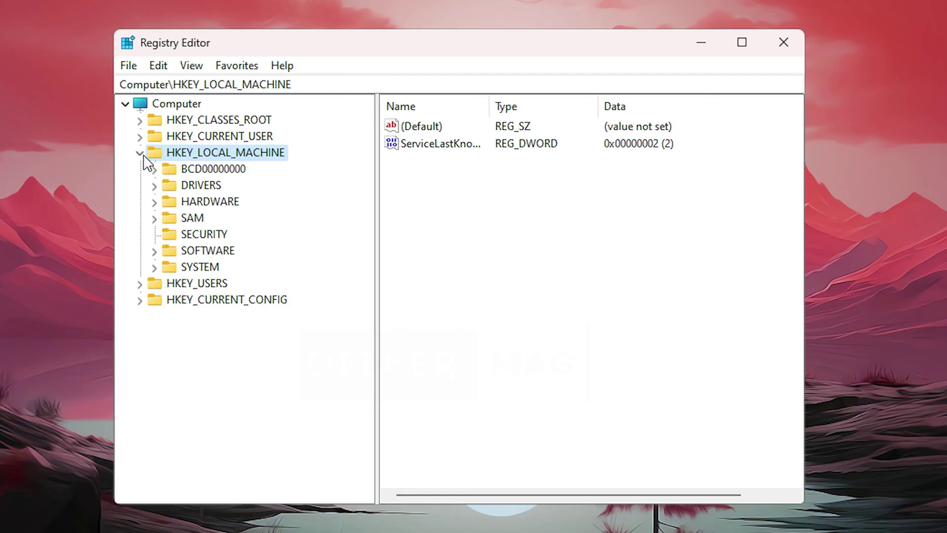
pyautogui.click(186, 250)
pyautogui.click(155, 251)
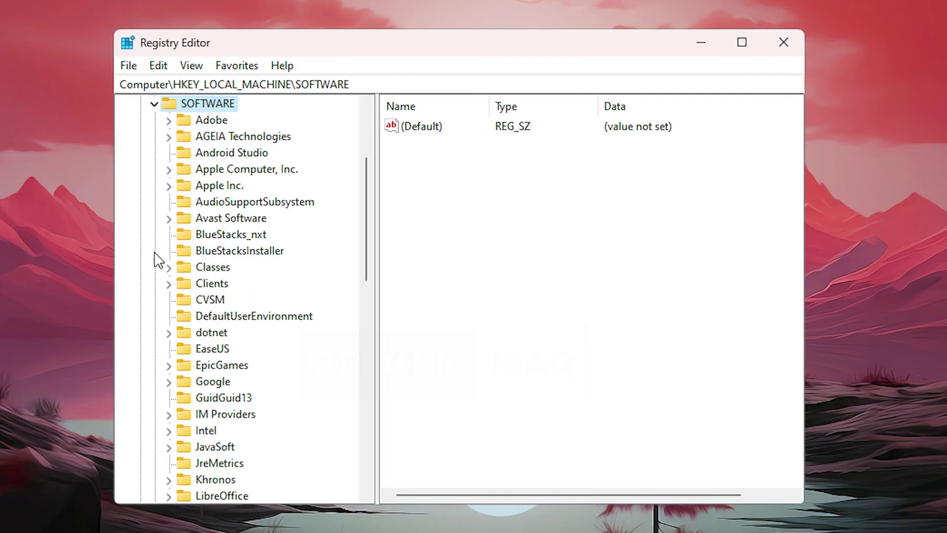
pyautogui.moveTo(373, 227); pyautogui.dragTo(365, 430)
pyautogui.click(268, 419)
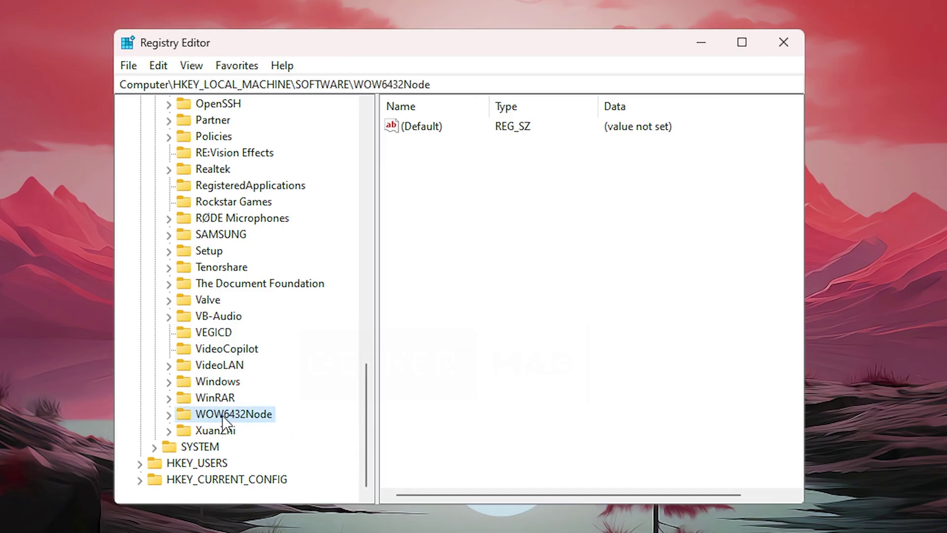
pyautogui.click(170, 415)
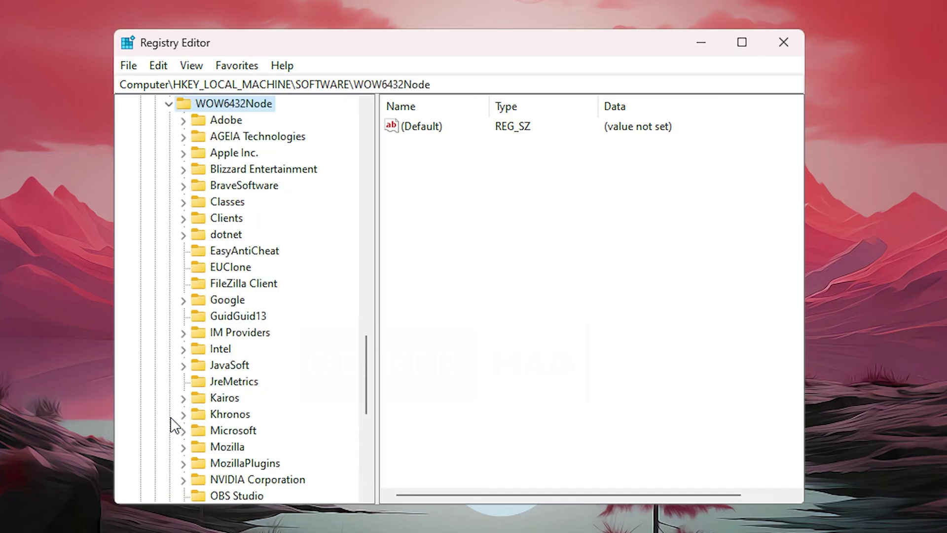
# Step: Continue into Microsoft > Windows Media Foundation and open the Platform key
pyautogui.scroll(-1, 197, 414)
pyautogui.click(213, 403)
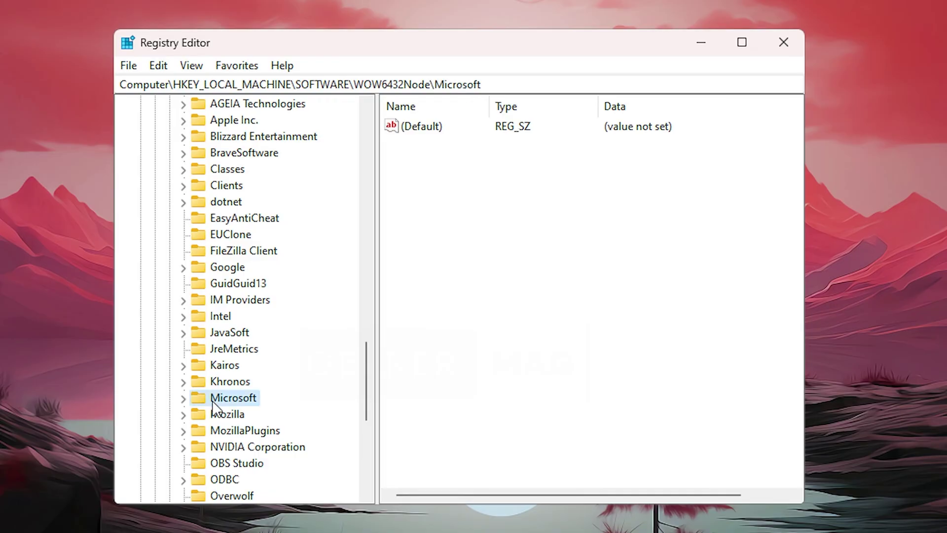
pyautogui.click(183, 397)
pyautogui.moveTo(366, 235); pyautogui.dragTo(383, 432)
pyautogui.scroll(-1, 384, 432)
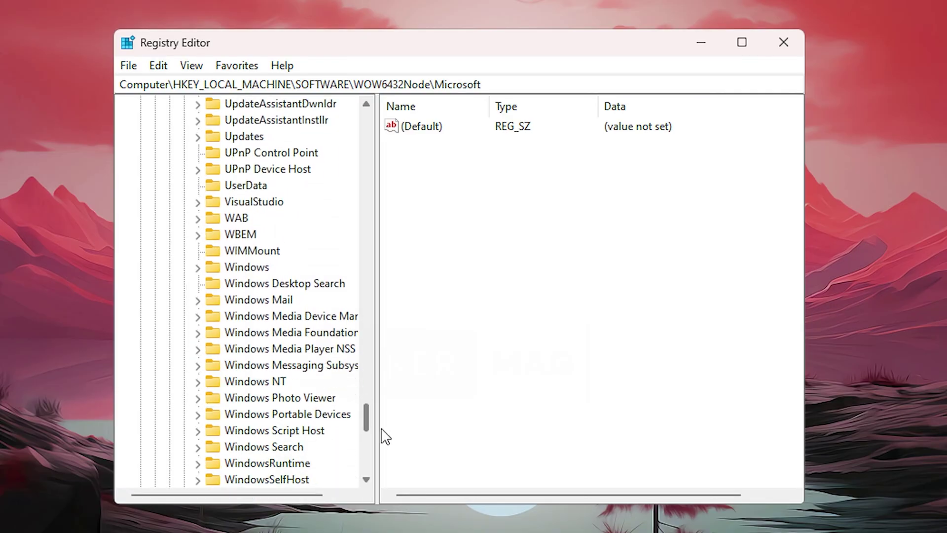
pyautogui.moveTo(377, 364); pyautogui.dragTo(427, 366)
pyautogui.click(309, 332)
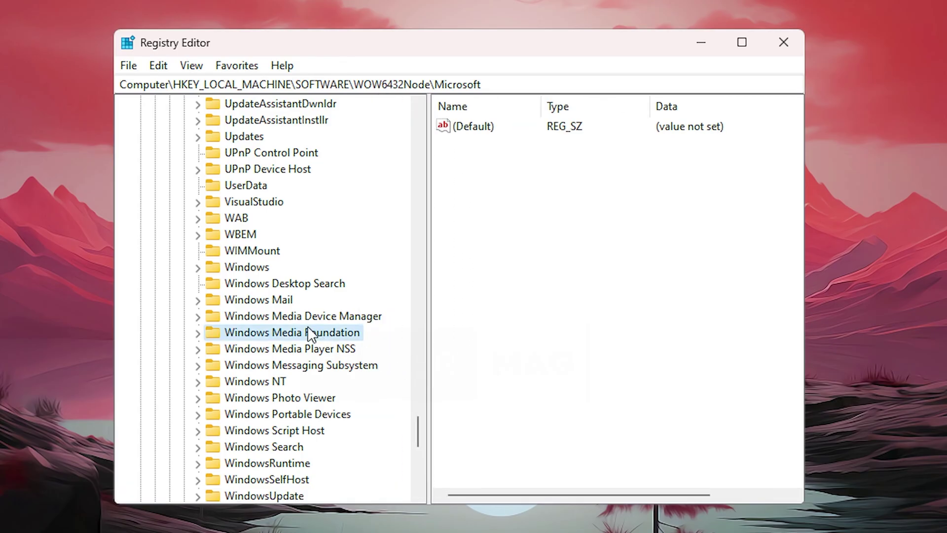
pyautogui.click(202, 333)
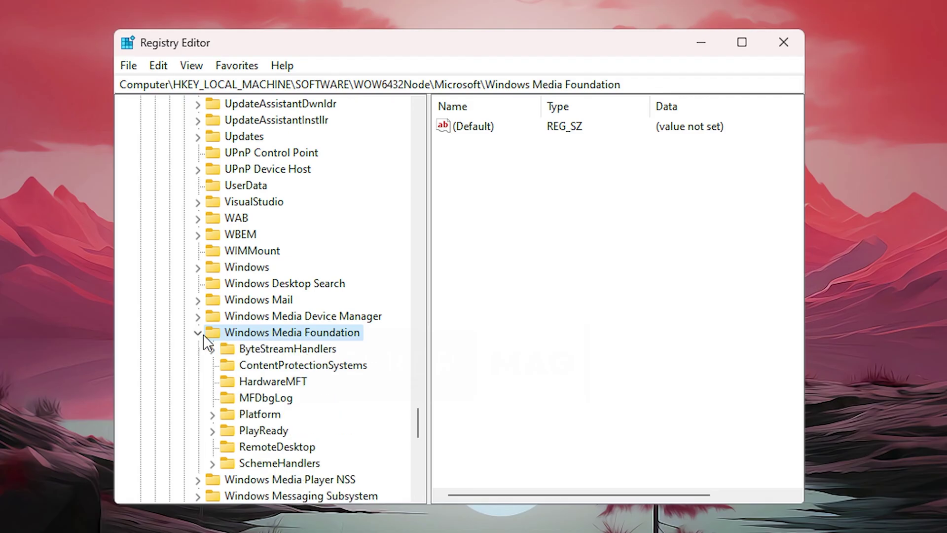
pyautogui.click(259, 416)
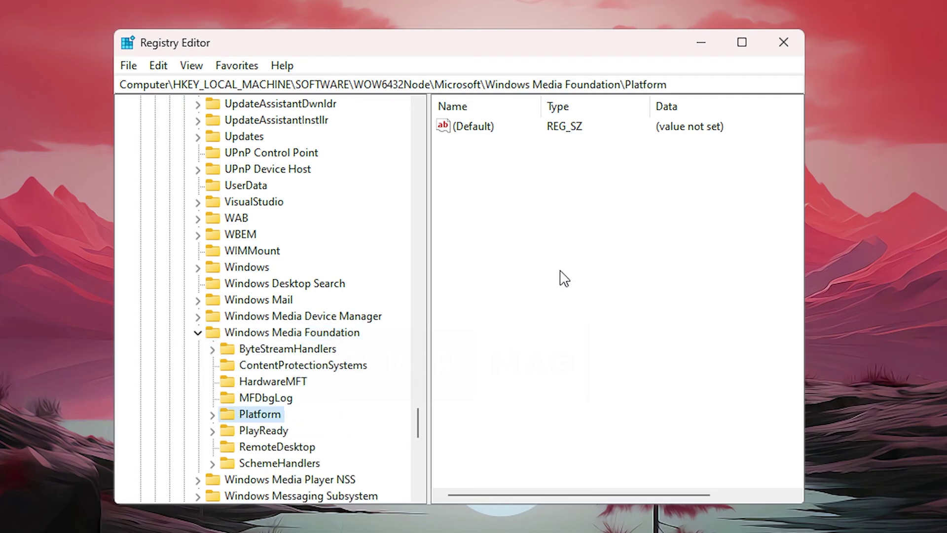
# Step: Create a 32-bit DWORD named EnableFrameServerMode in Platform with value data 0
pyautogui.rightClick(511, 204)
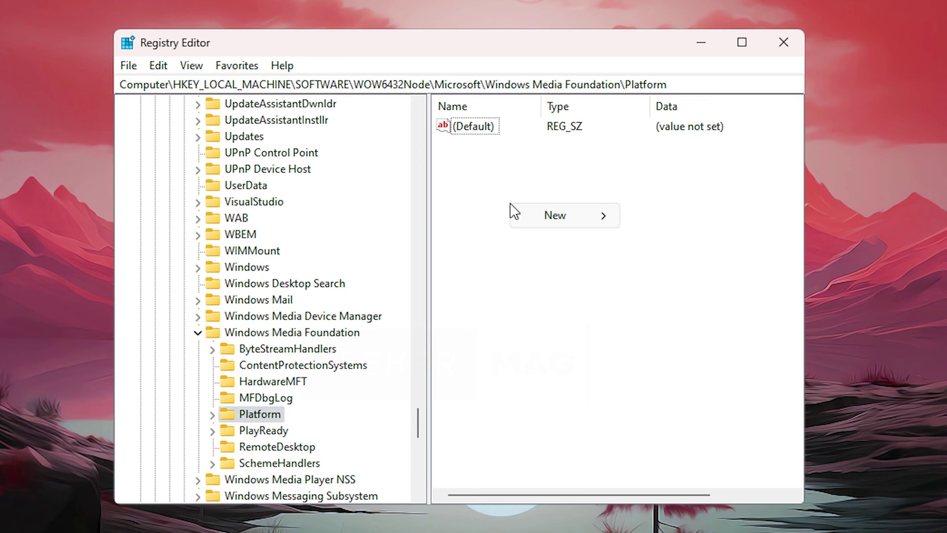
pyautogui.moveTo(541, 226)
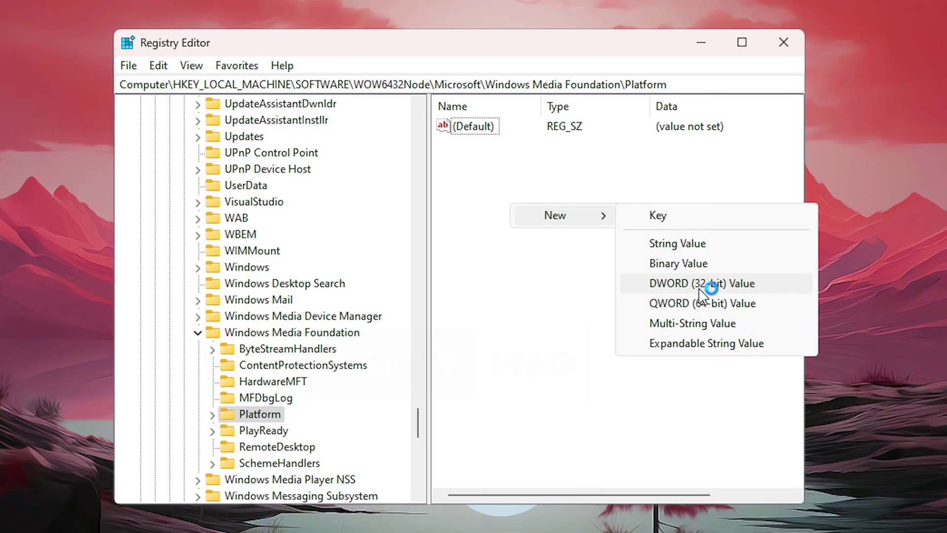
pyautogui.click(765, 285)
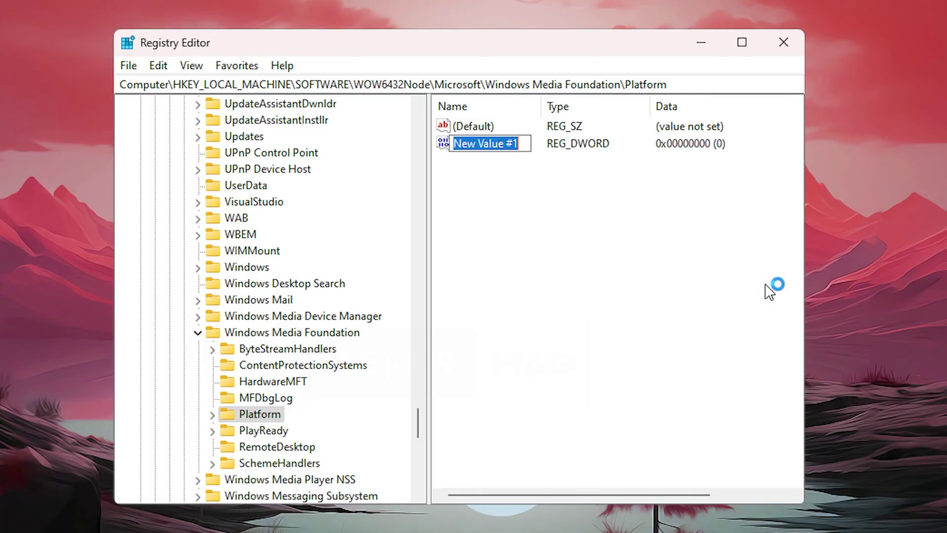
pyautogui.write('Enable')
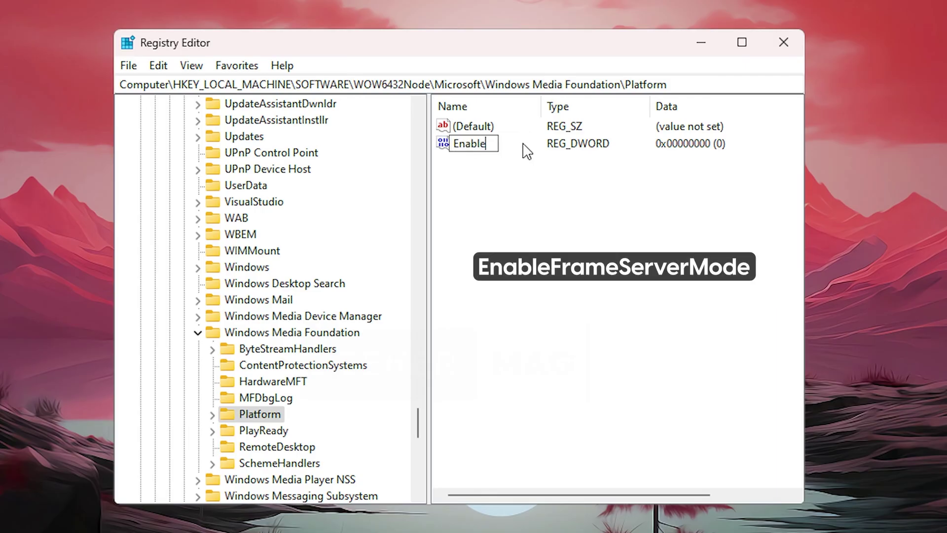
pyautogui.write('FrameS')
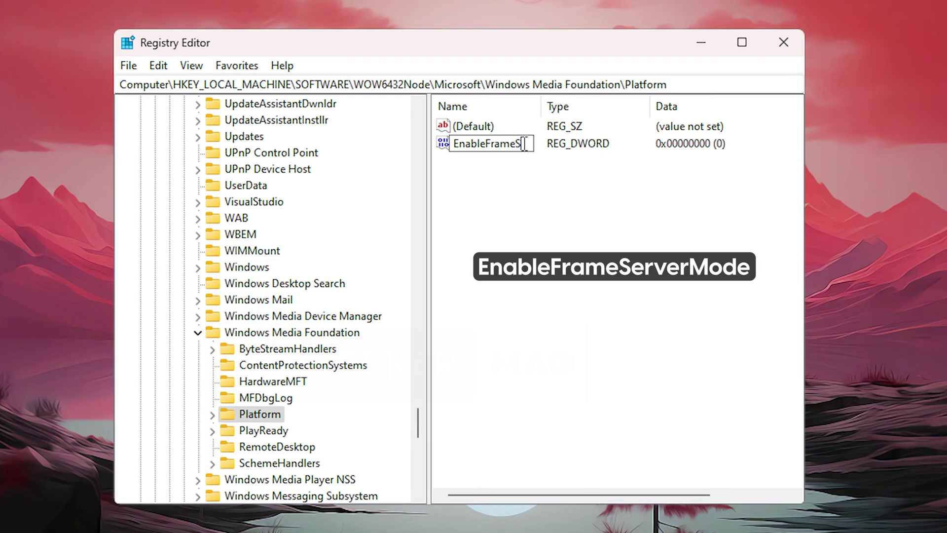
pyautogui.write('erverMode')
pyautogui.press('Return')
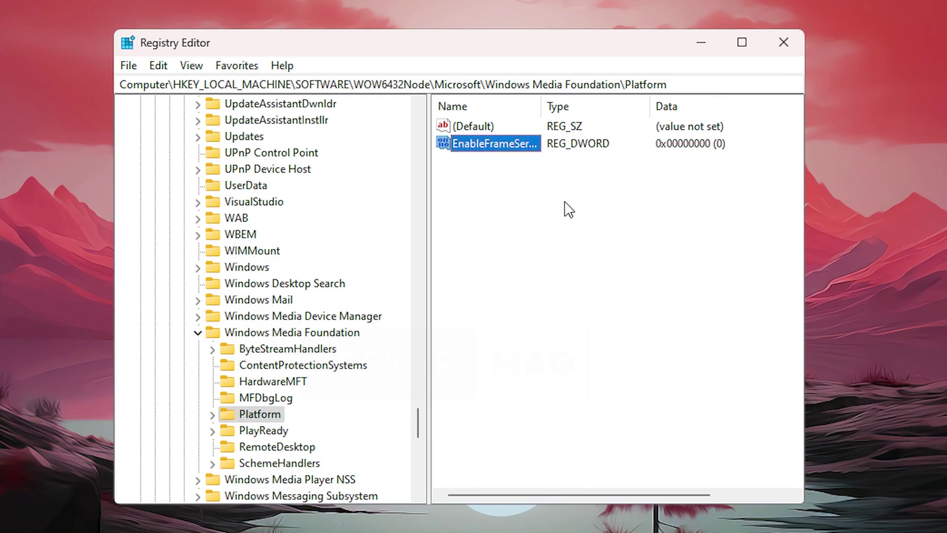
pyautogui.doubleClick(488, 144)
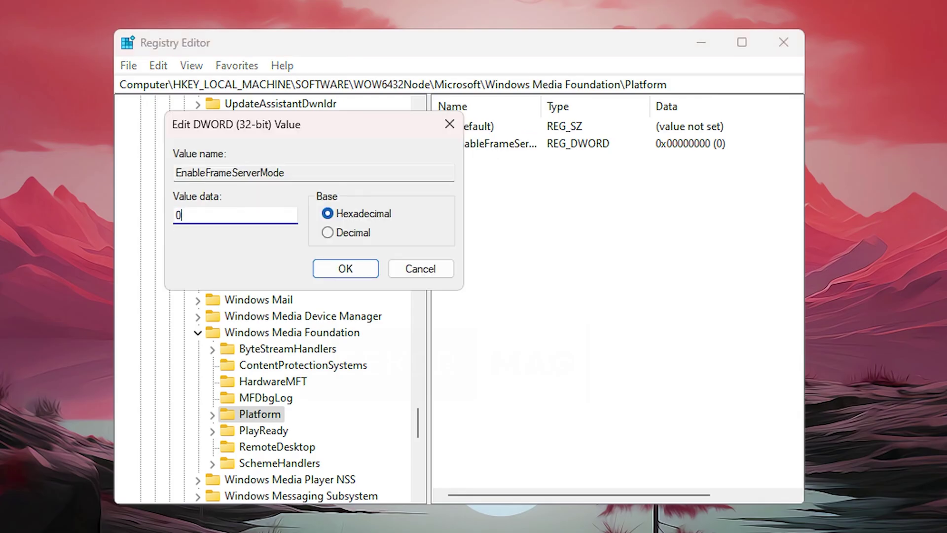
pyautogui.write('0')
pyautogui.click(355, 272)
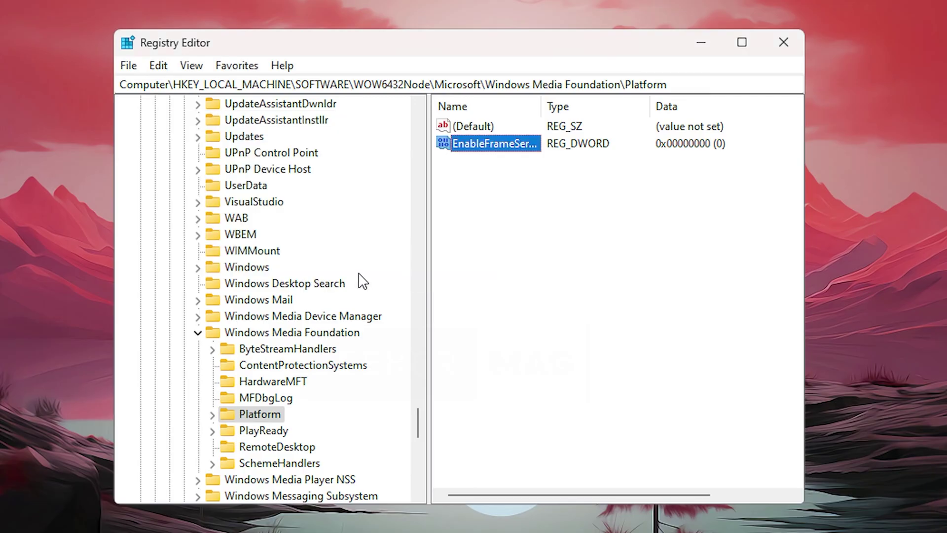
pyautogui.click(532, 296)
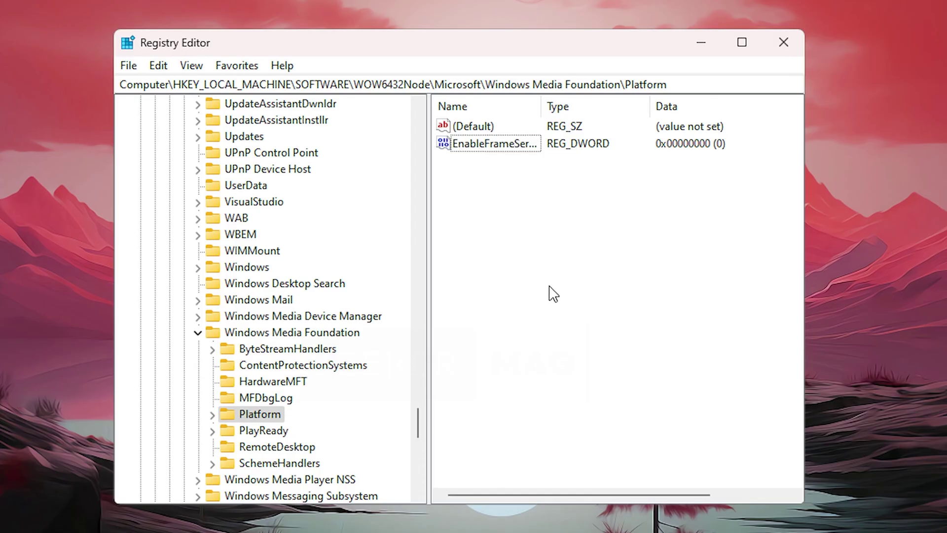
# Step: Close Registry Editor and read the Avast Webcam Shield article, viewing its Privacy screenshot full size
pyautogui.click(784, 43)
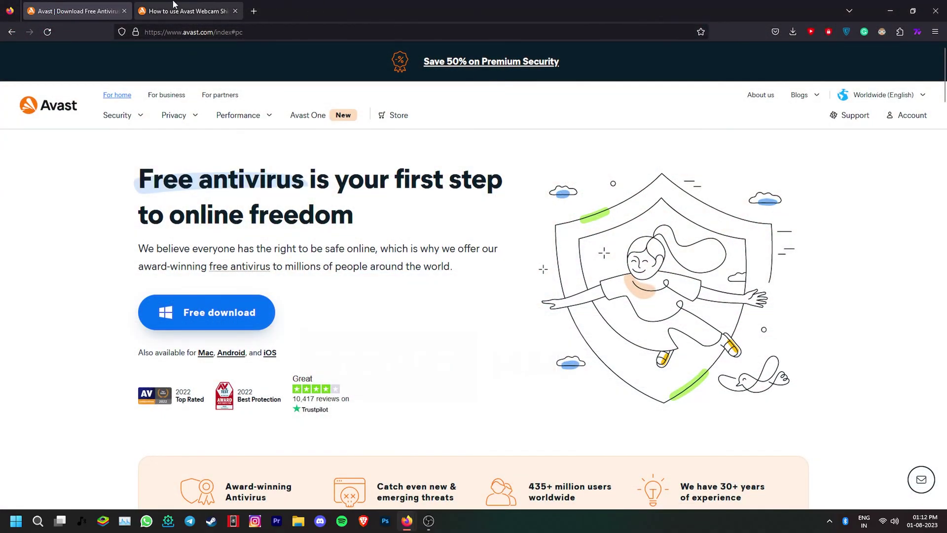
pyautogui.click(206, 18)
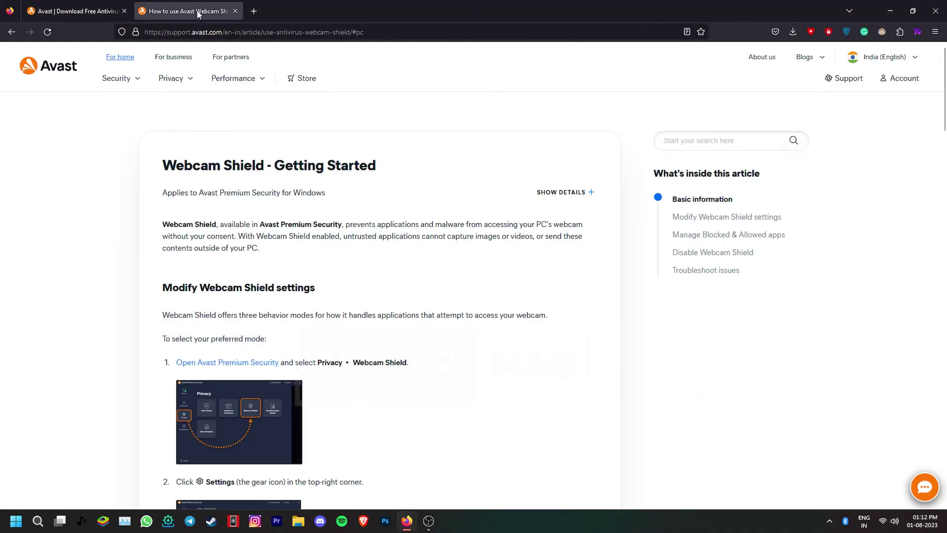
pyautogui.scroll(-3, 344, 349)
pyautogui.click(211, 302)
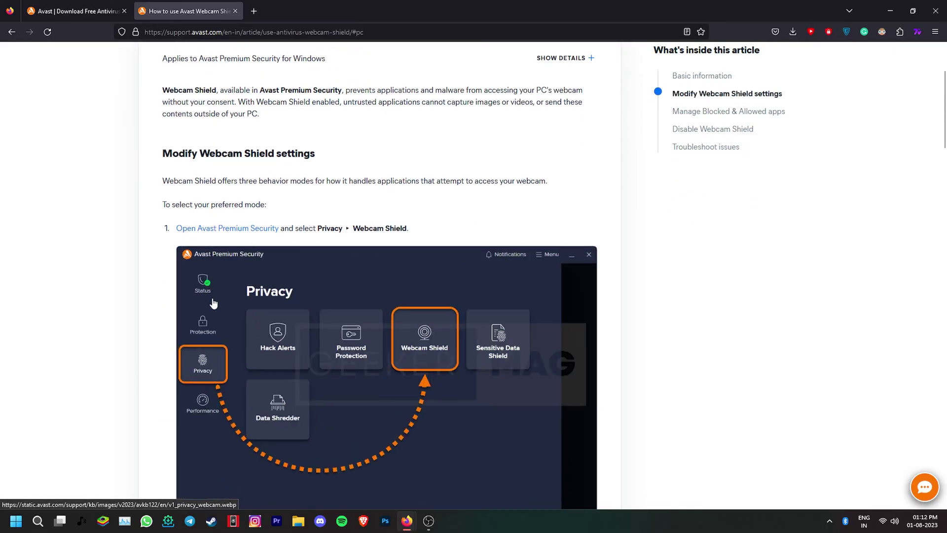
pyautogui.scroll(-2, 214, 303)
pyautogui.scroll(-1, 217, 301)
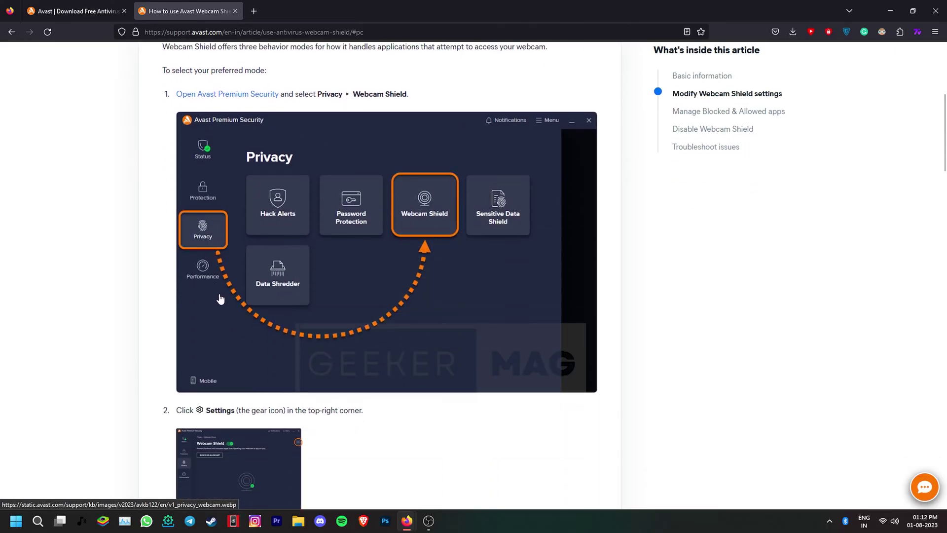
pyautogui.scroll(-3, 249, 307)
pyautogui.click(249, 303)
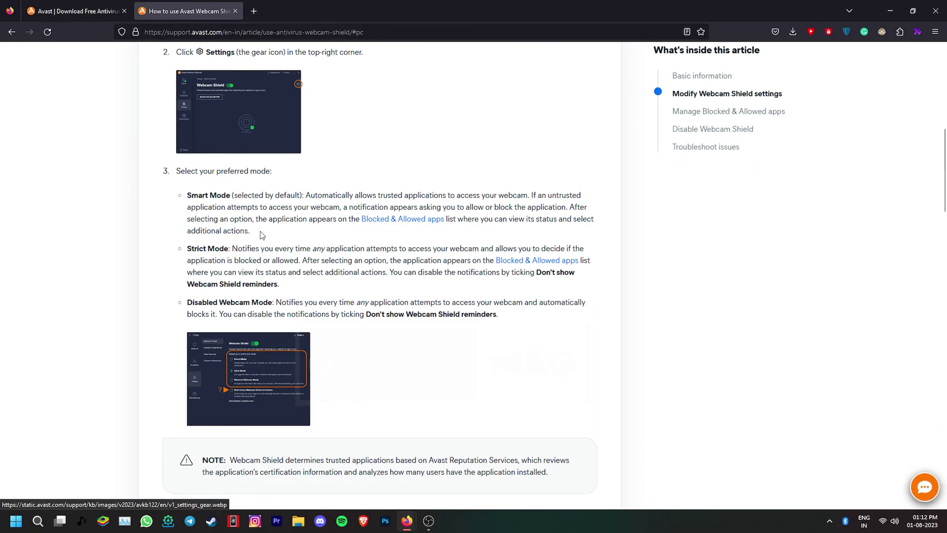
# Step: View the article's Settings screenshot full size, then minimize Firefox to the desktop
pyautogui.click(240, 120)
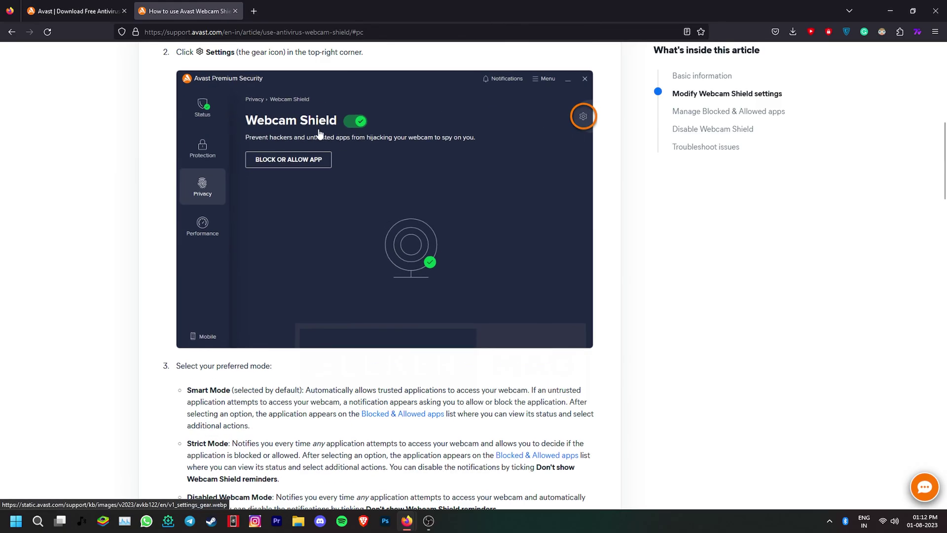
pyautogui.click(352, 178)
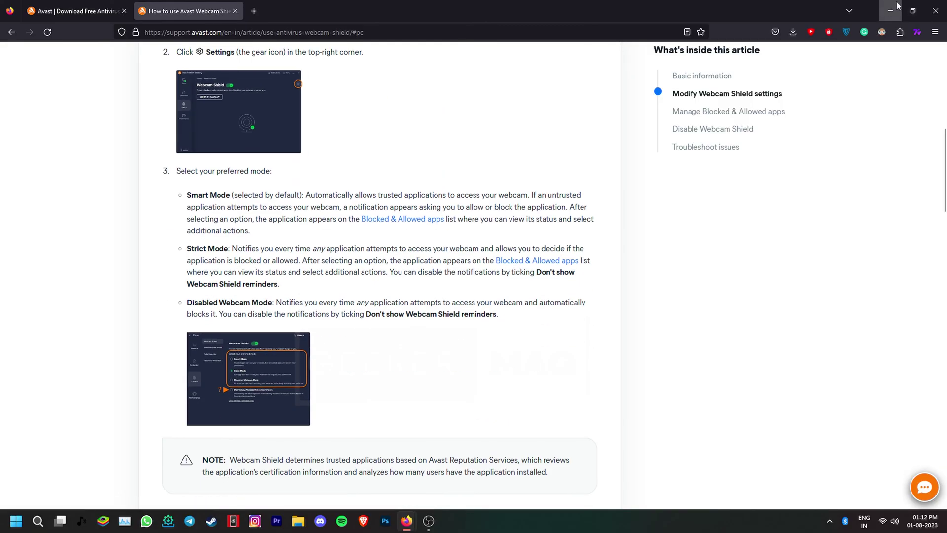
pyautogui.click(889, 9)
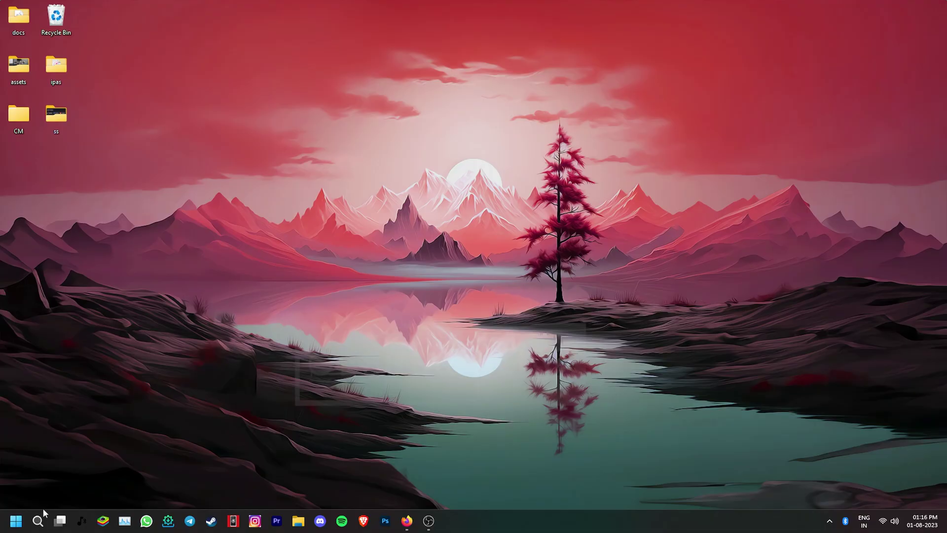
# Step: Run Get-AppxPackage *camera* | Remove-AppxPackage in an administrator PowerShell to uninstall Camera
pyautogui.click(38, 519)
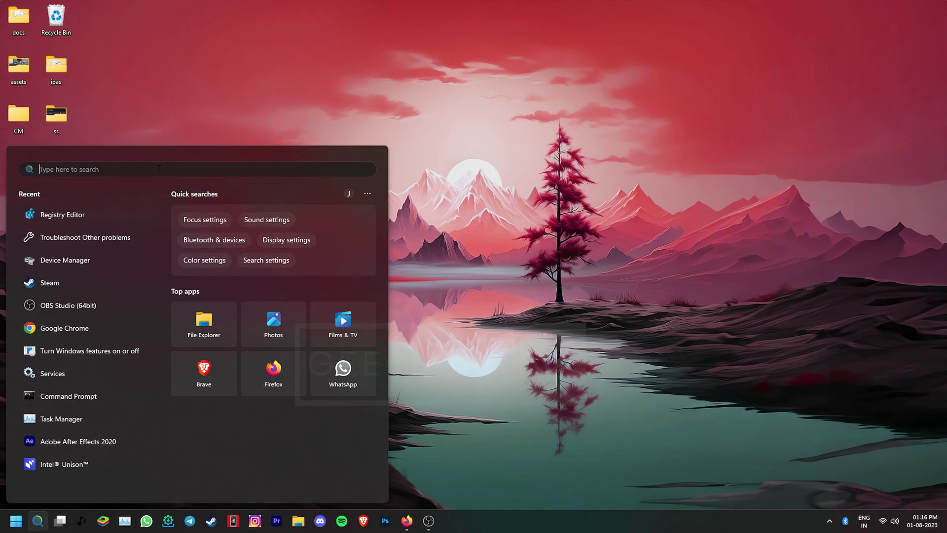
pyautogui.write('powersh')
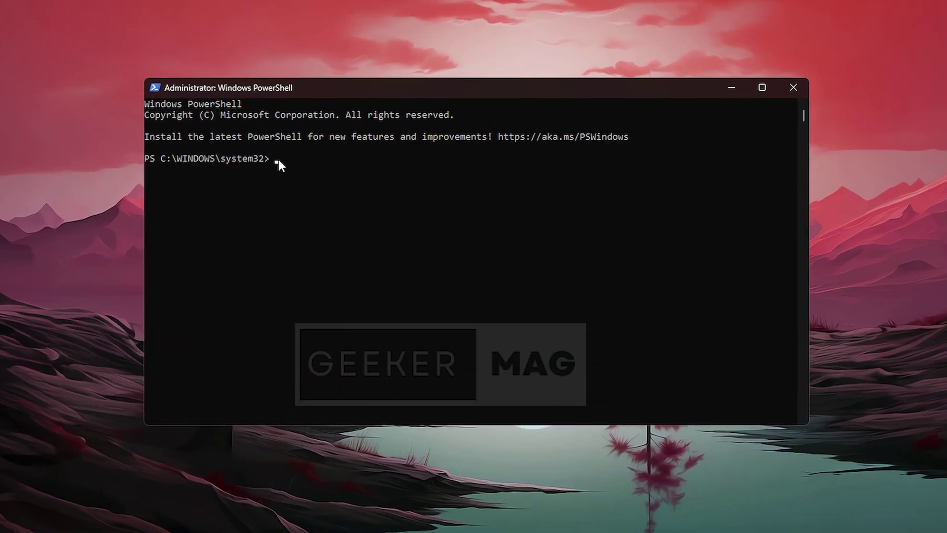
pyautogui.write('Get-AppxPackage *camera* | Remove-AppxPackage')
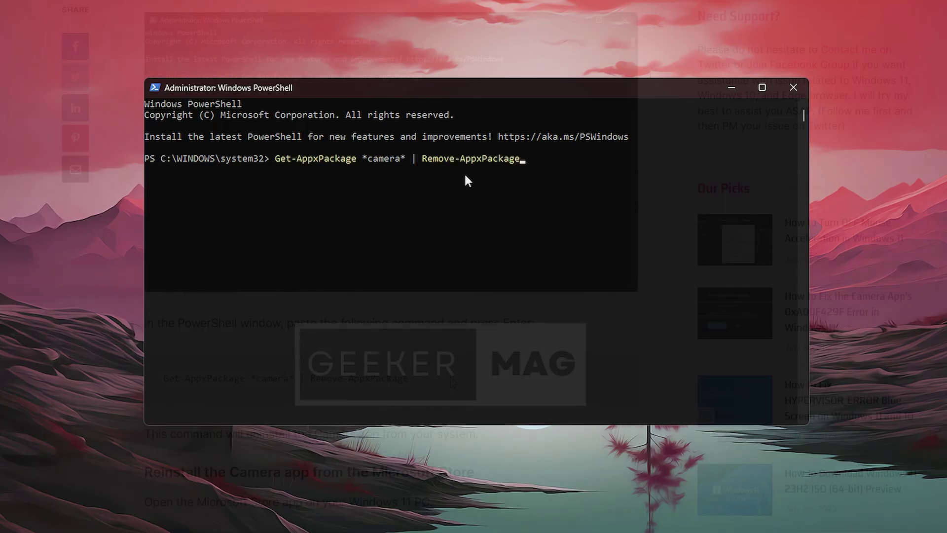
pyautogui.moveTo(409, 379); pyautogui.dragTo(165, 379)
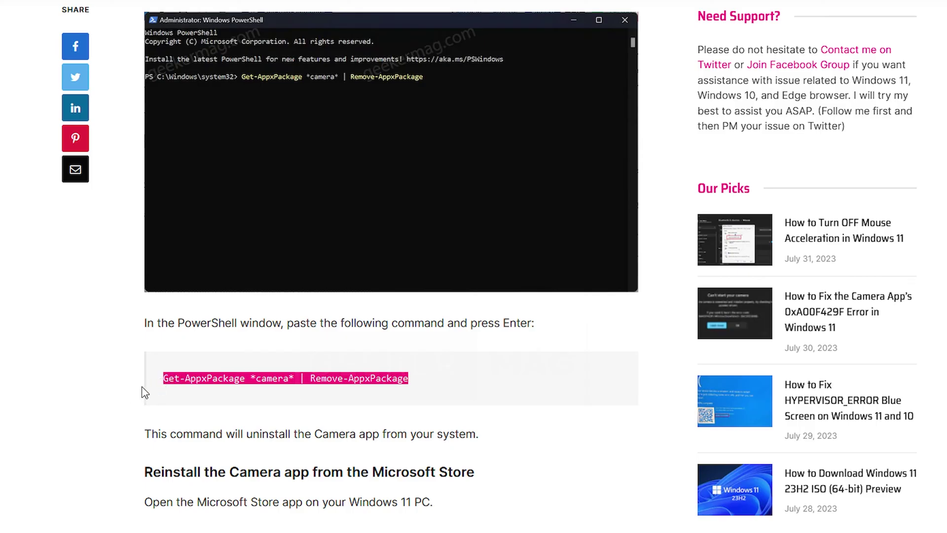
pyautogui.click(85, 407)
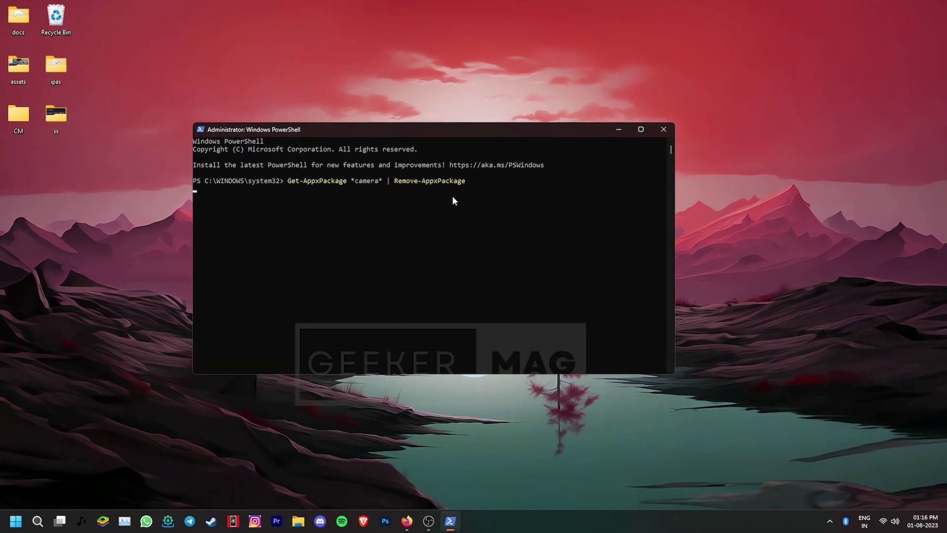
pyautogui.press('Return')
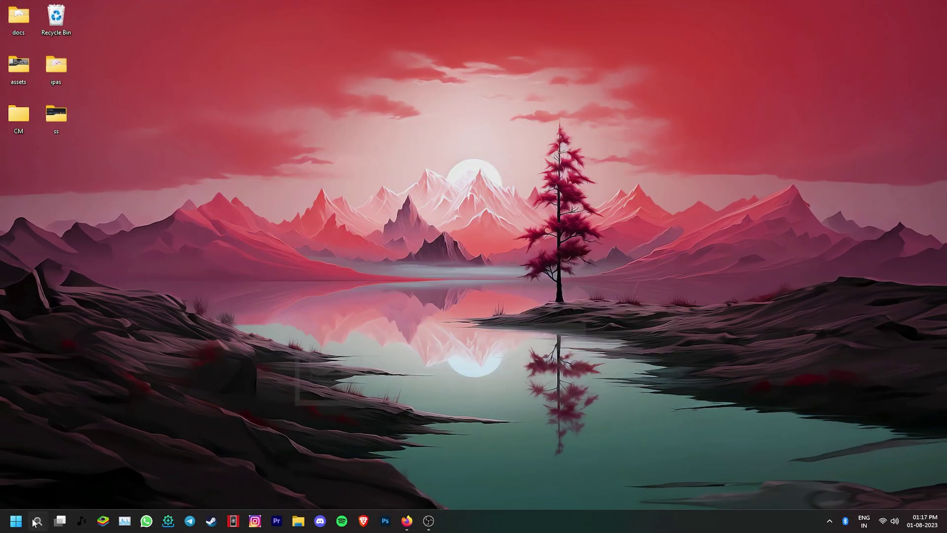
# Step: Search Microsoft Store for camera, install Windows Camera with Get, and open it
pyautogui.click(38, 520)
pyautogui.write('store')
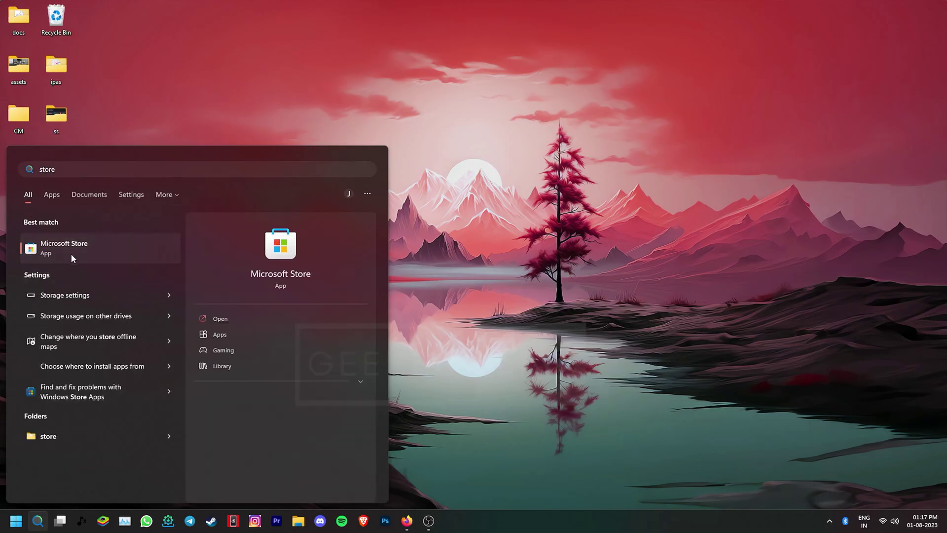
pyautogui.click(71, 254)
pyautogui.click(483, 72)
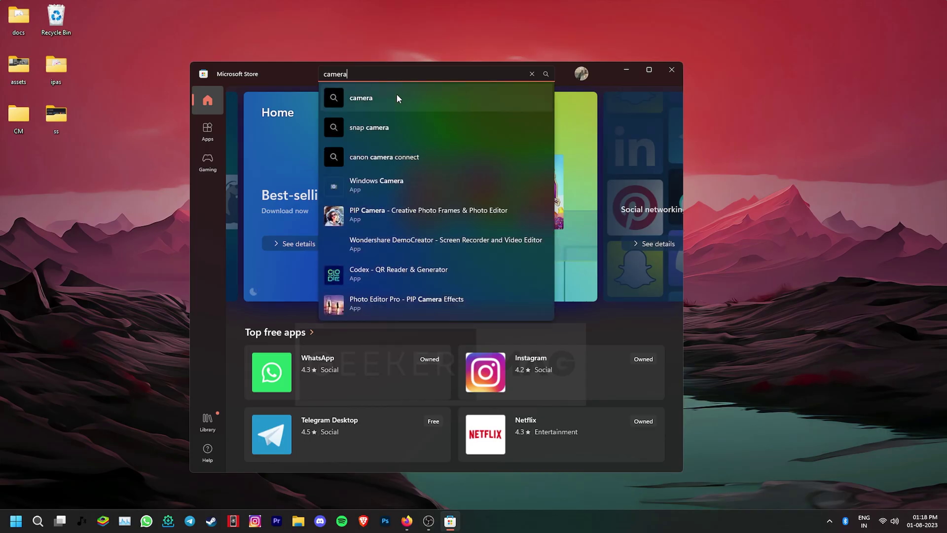
pyautogui.click(396, 94)
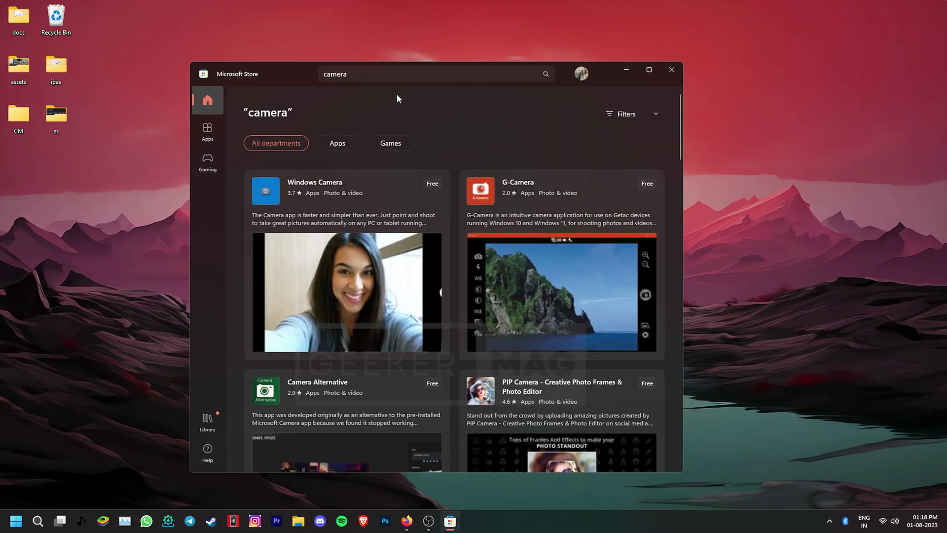
pyautogui.click(317, 181)
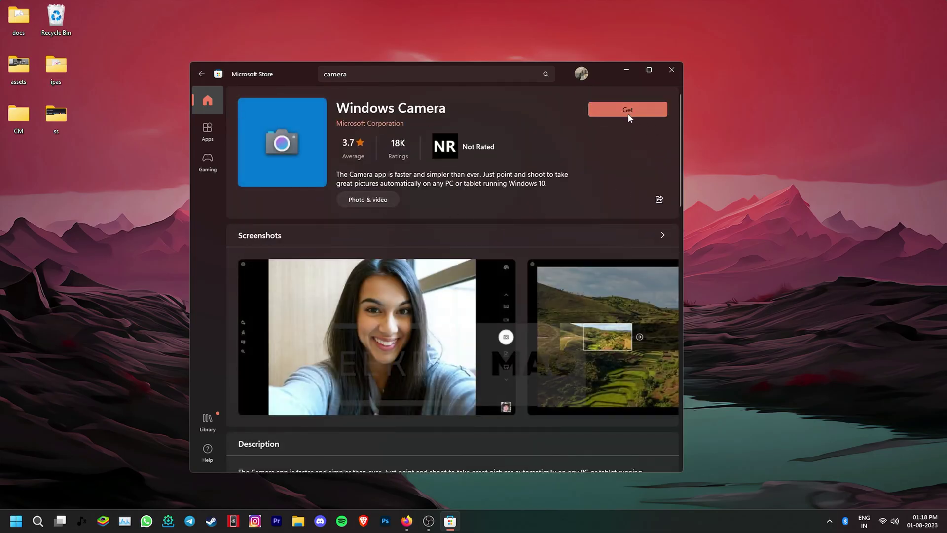
pyautogui.click(630, 116)
pyautogui.click(630, 104)
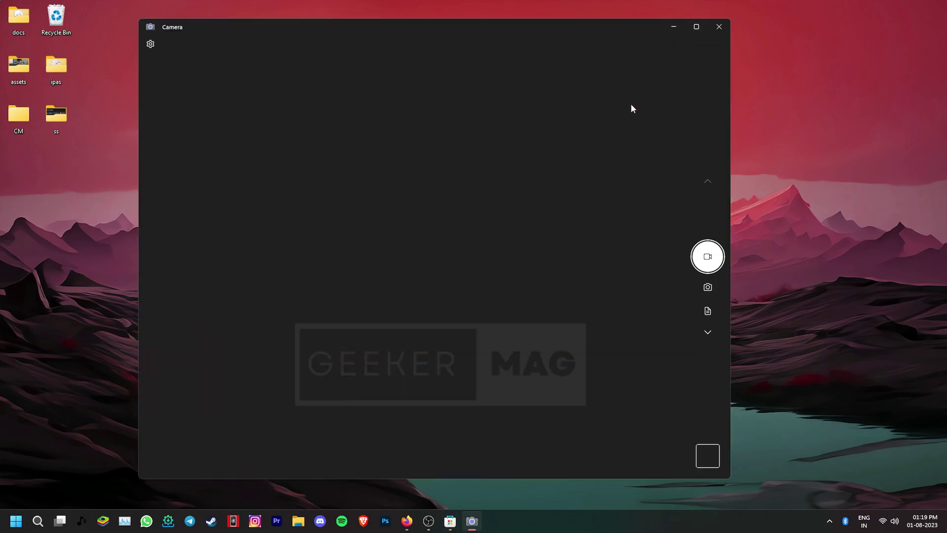
# Step: Move the Camera window aside and read the guide's paragraph on enabling the camera in BIOS
pyautogui.moveTo(436, 38); pyautogui.dragTo(483, 36)
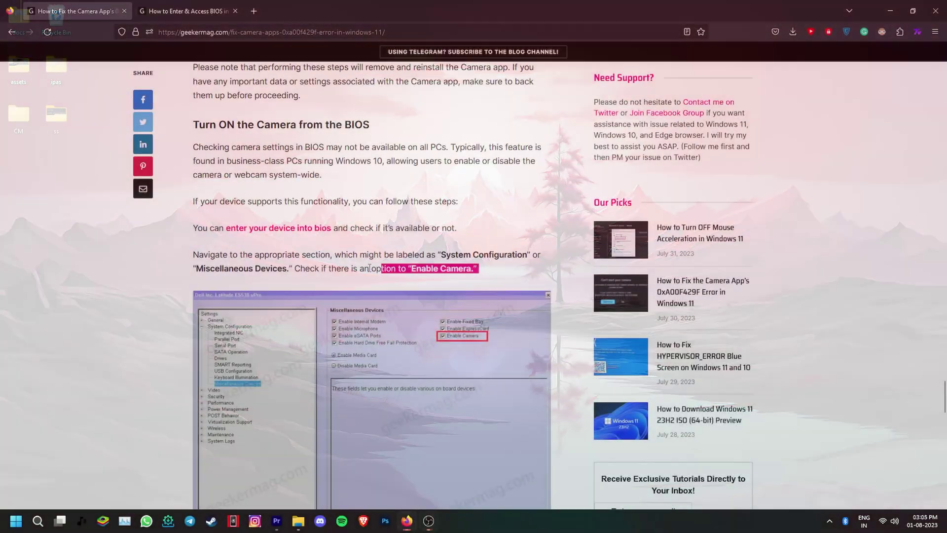
pyautogui.moveTo(370, 267); pyautogui.dragTo(200, 257)
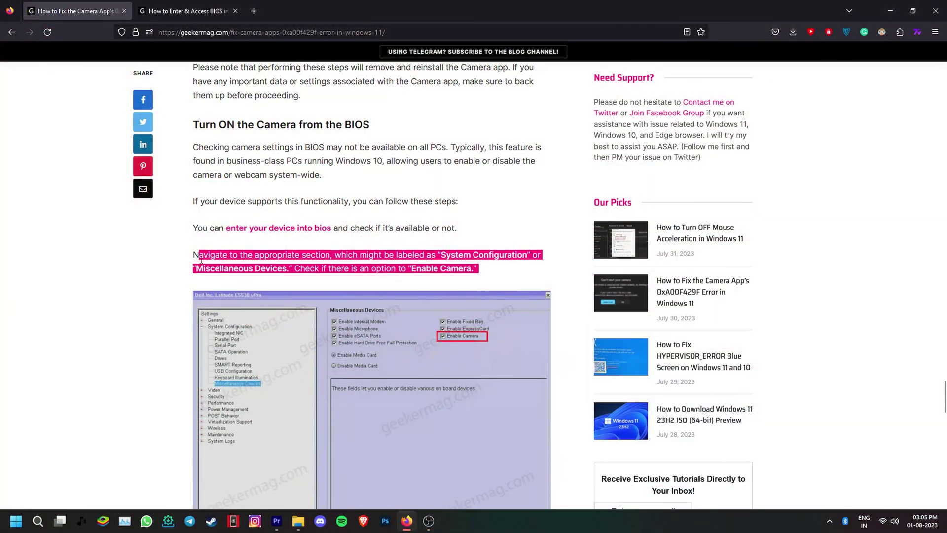
pyautogui.click(159, 255)
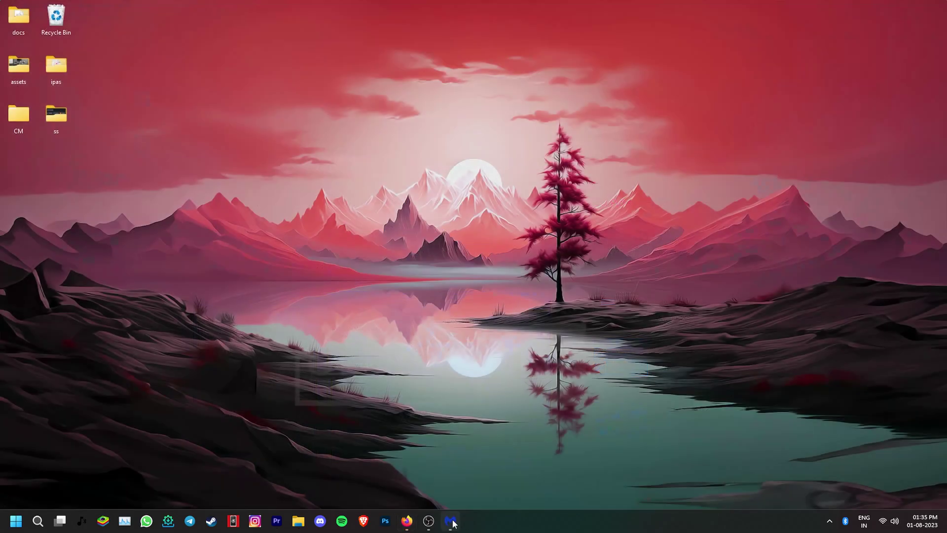
# Step: Bring up Malwarebytes from the taskbar and launch a Scan from the Scanner card
pyautogui.click(450, 521)
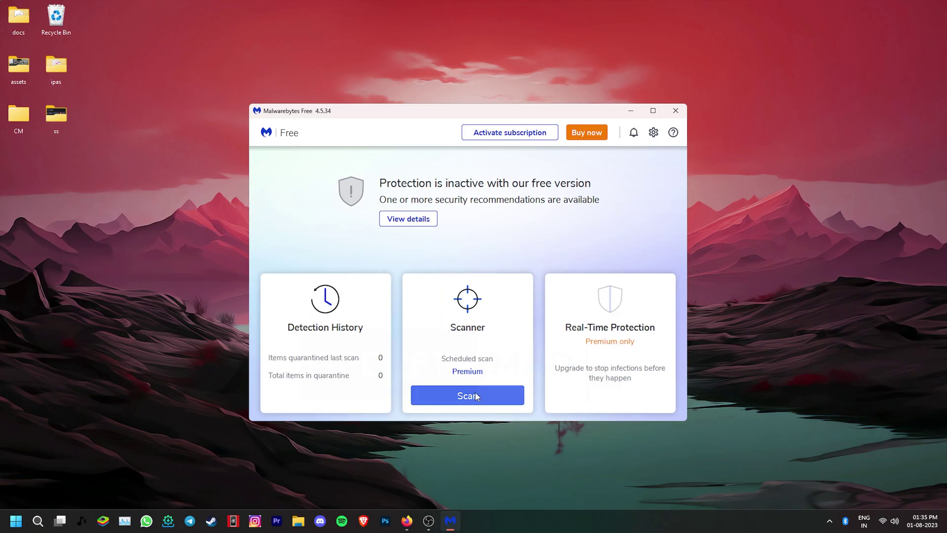
pyautogui.click(491, 397)
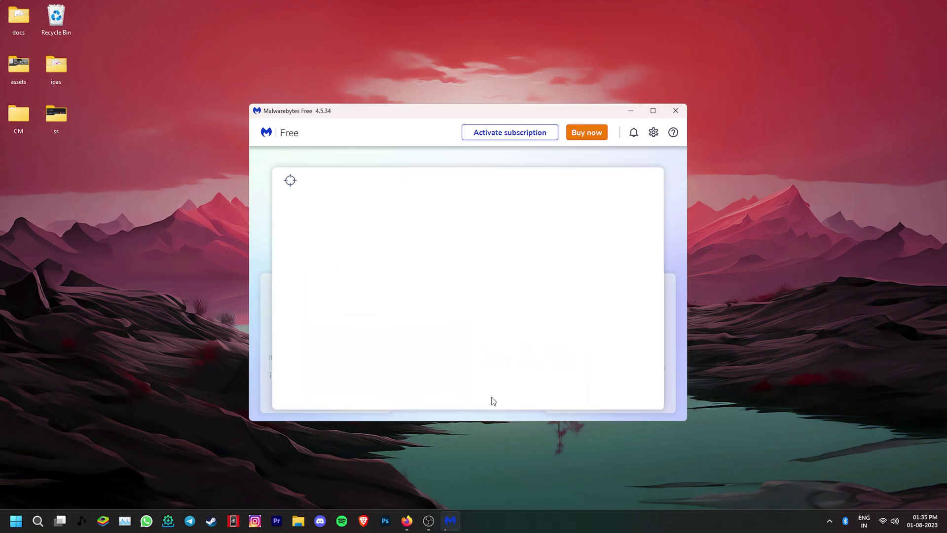